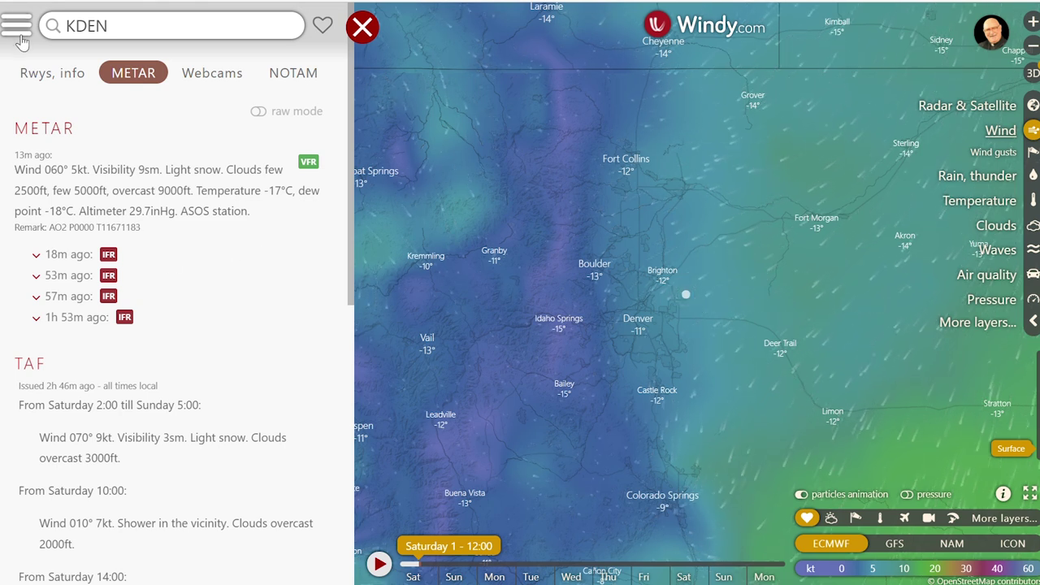
Examine the Denver International Airport satellite map in its runway information, including the terminal area and surrounding runways
click(49, 75)
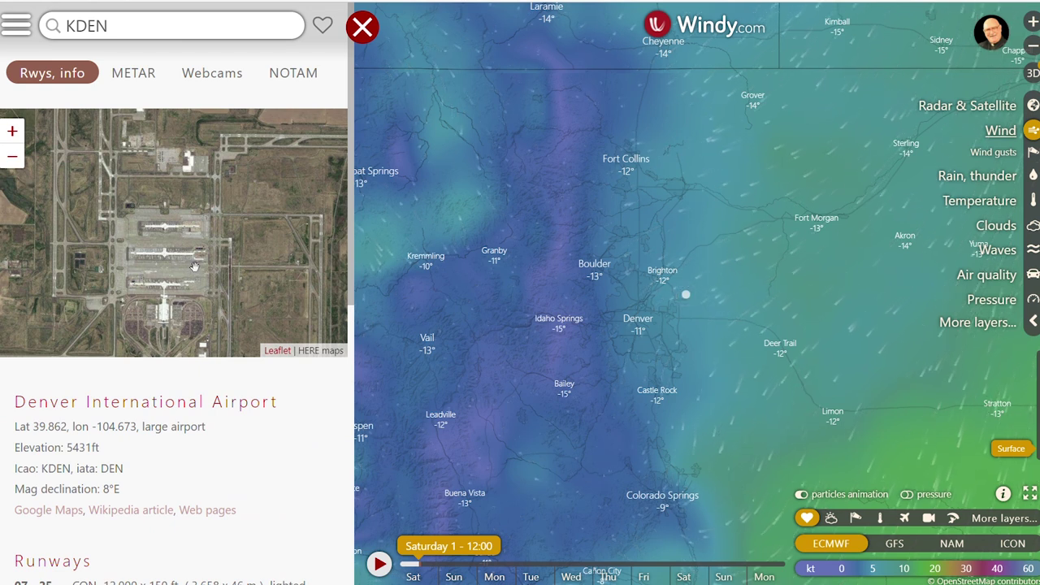
scroll(195, 268, down, 1)
drag(219, 276, 195, 207)
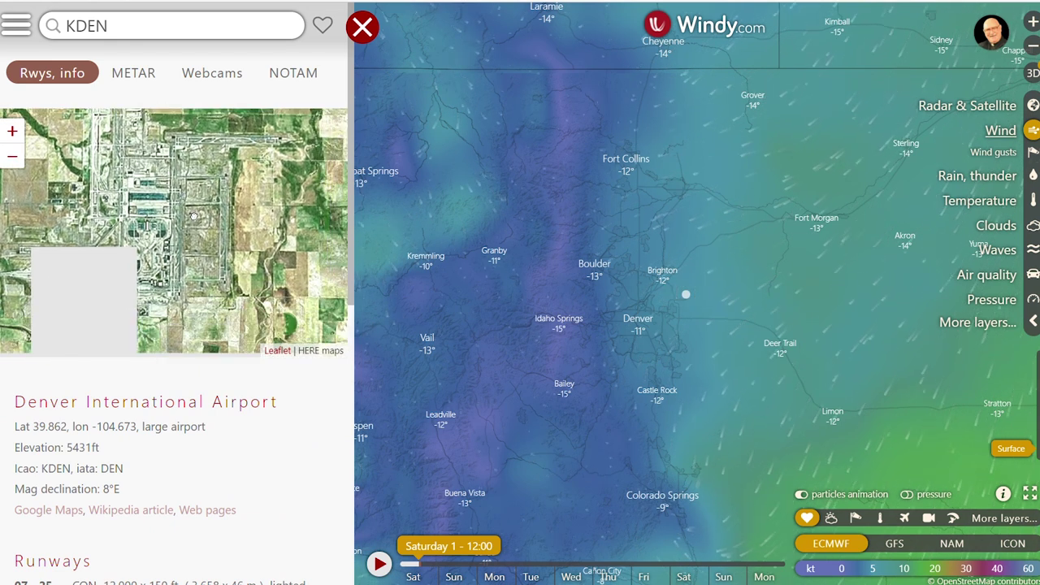
scroll(230, 242, up, 1)
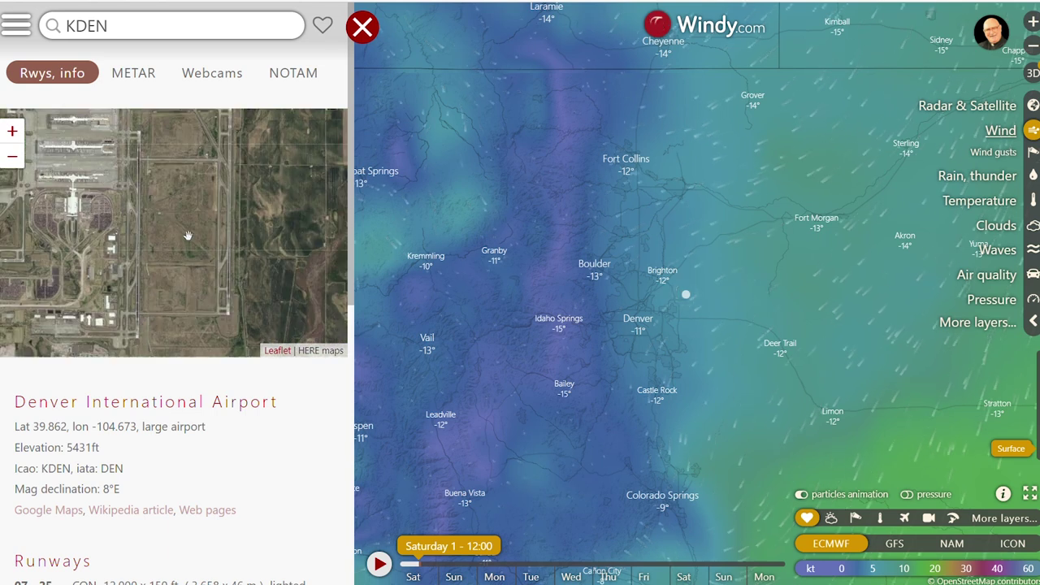
drag(233, 234, 243, 288)
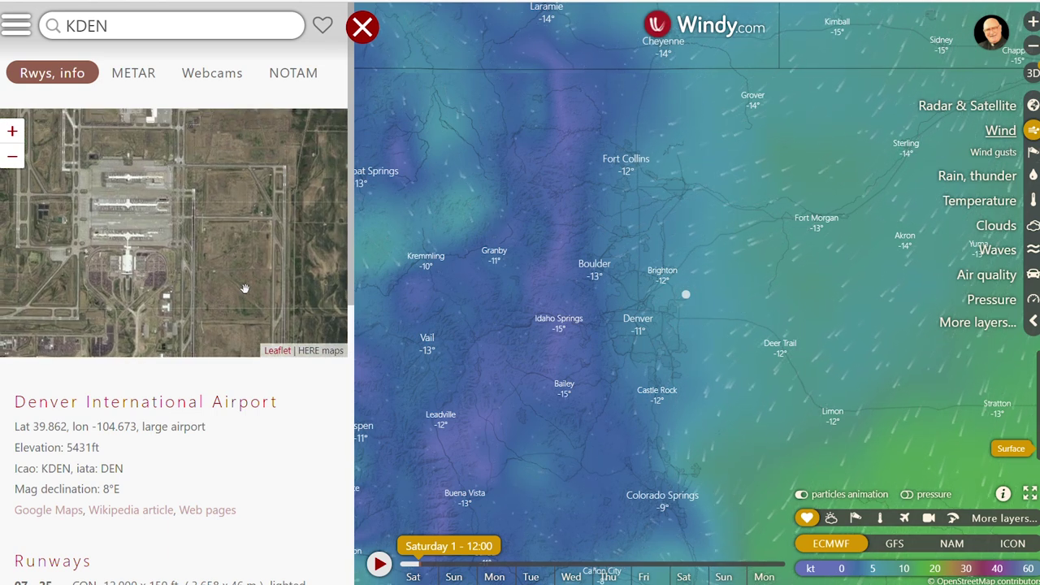
drag(233, 185, 200, 184)
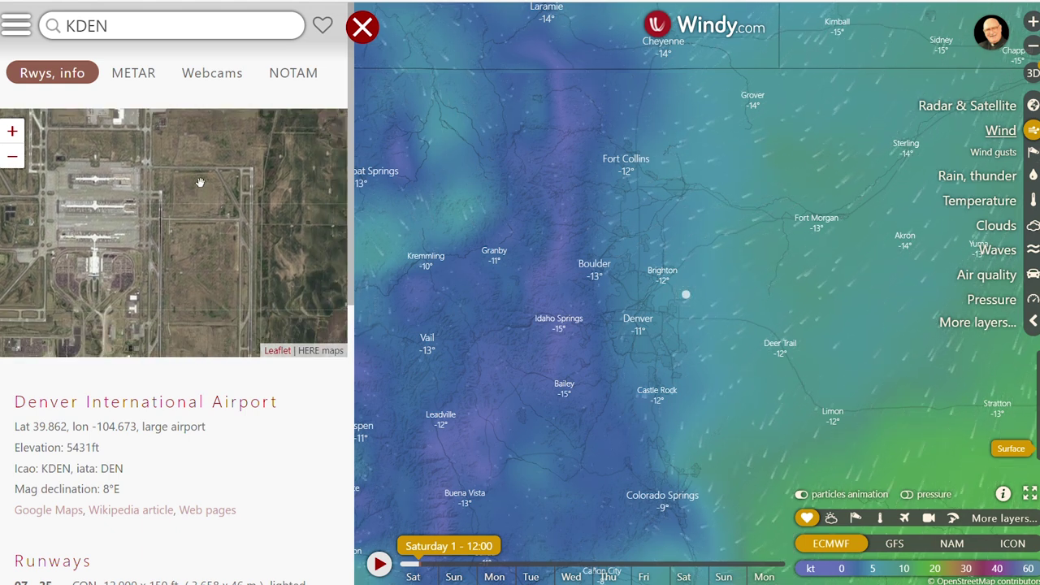
scroll(200, 182, down, 1)
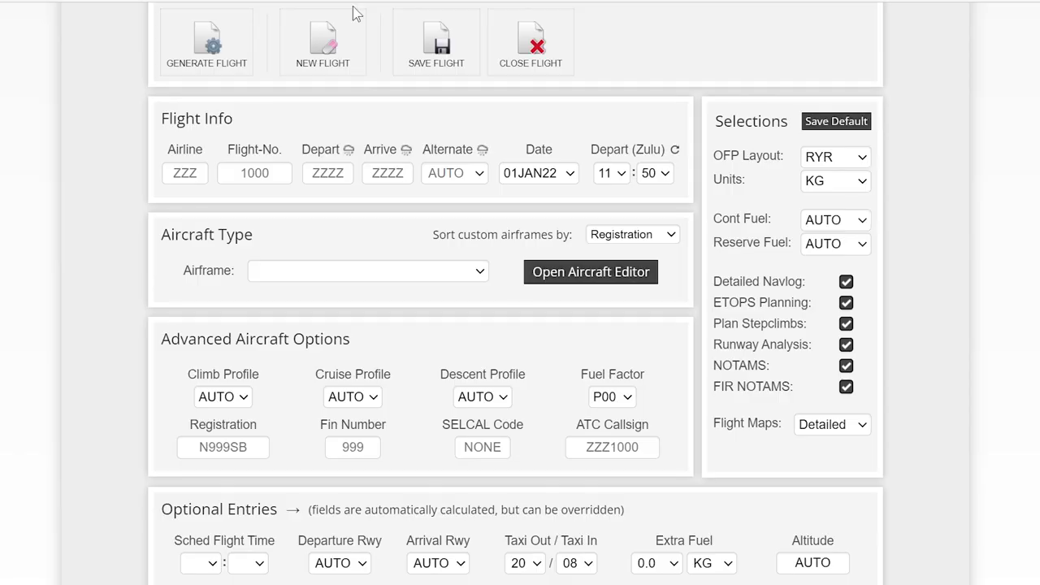
In SimBrief, enter the flight info: airline RYR, flight number 186, departure KPHX and arrival KDEN
click(181, 181)
text(RYR)
click(278, 180)
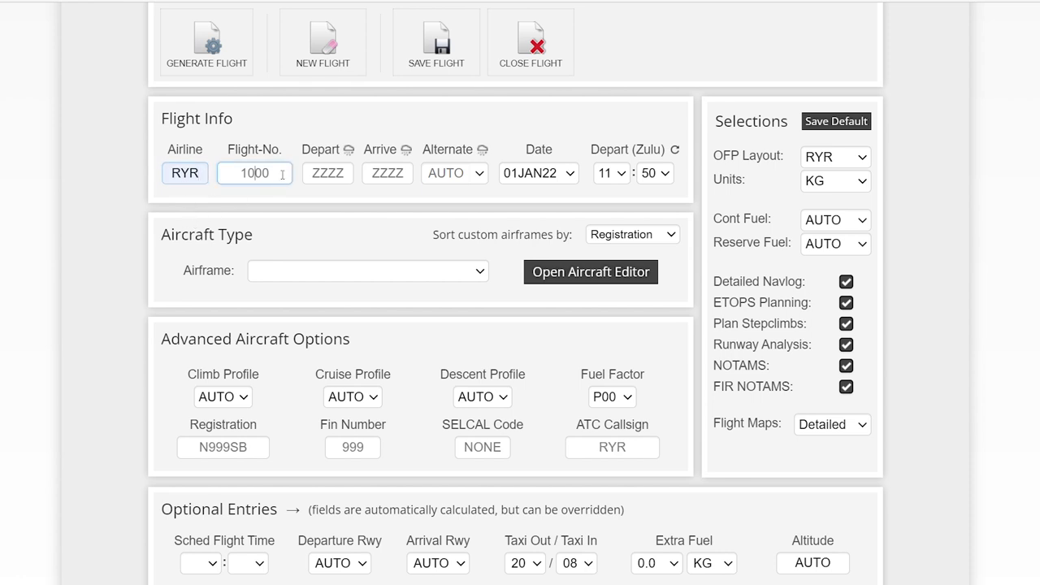
text(186)
key(Tab)
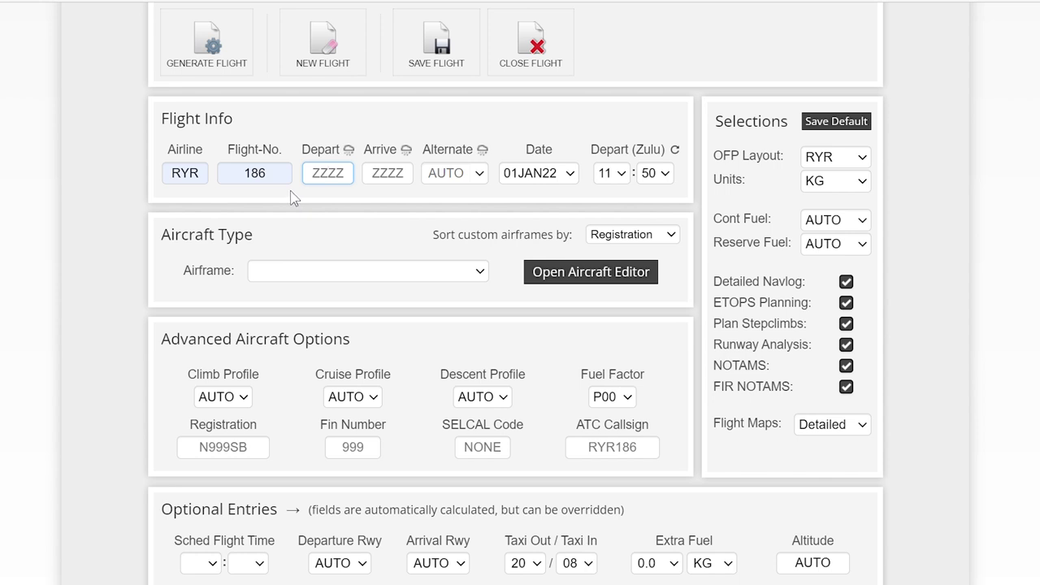
text(KPHX)
click(408, 179)
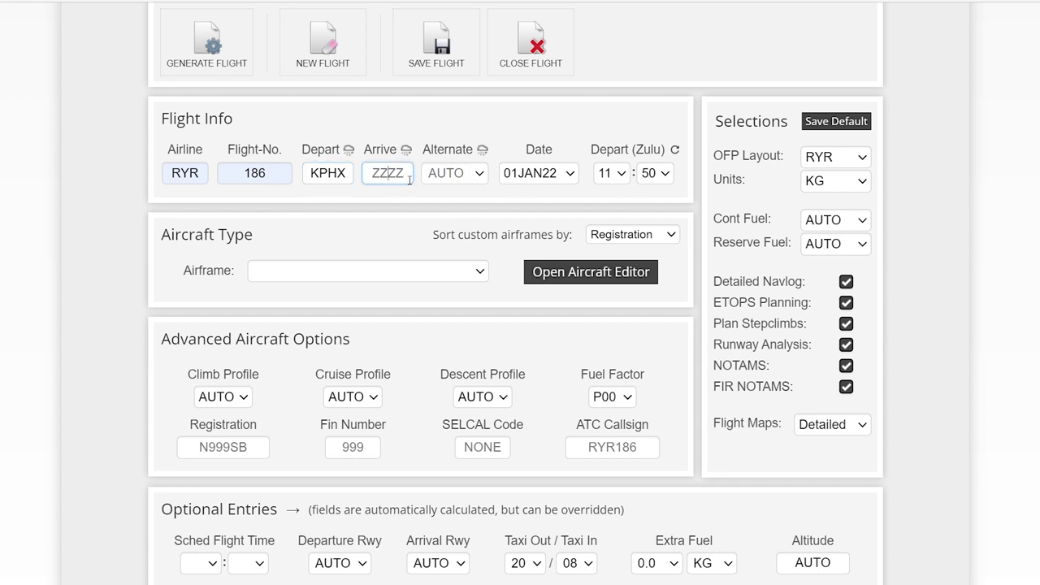
text(KDEN)
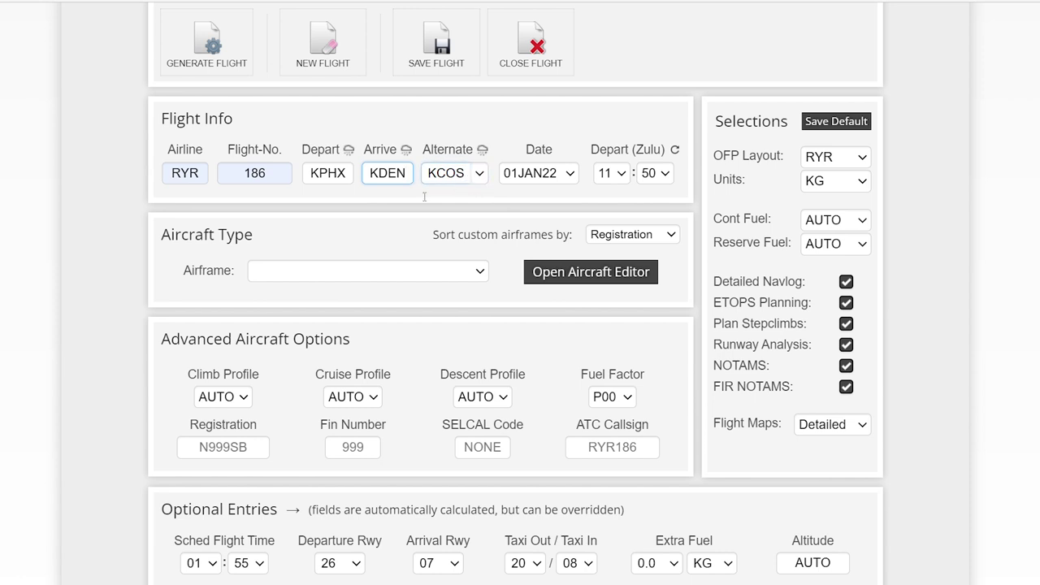
Choose the airframe EI-ENI B737-800 [RYANAIR 186] and check its registration in the advanced aircraft options
click(394, 273)
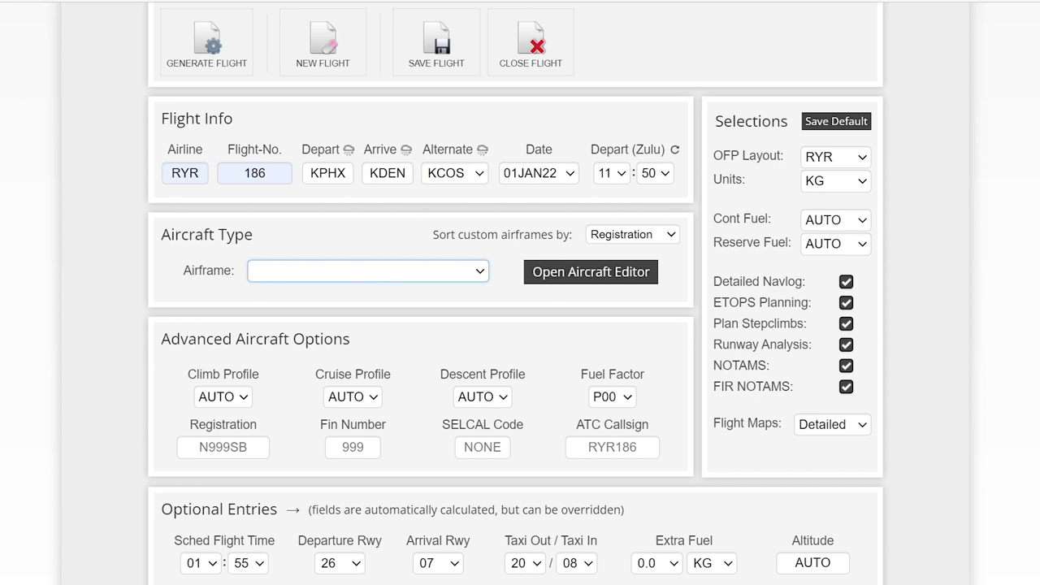
key(Down)
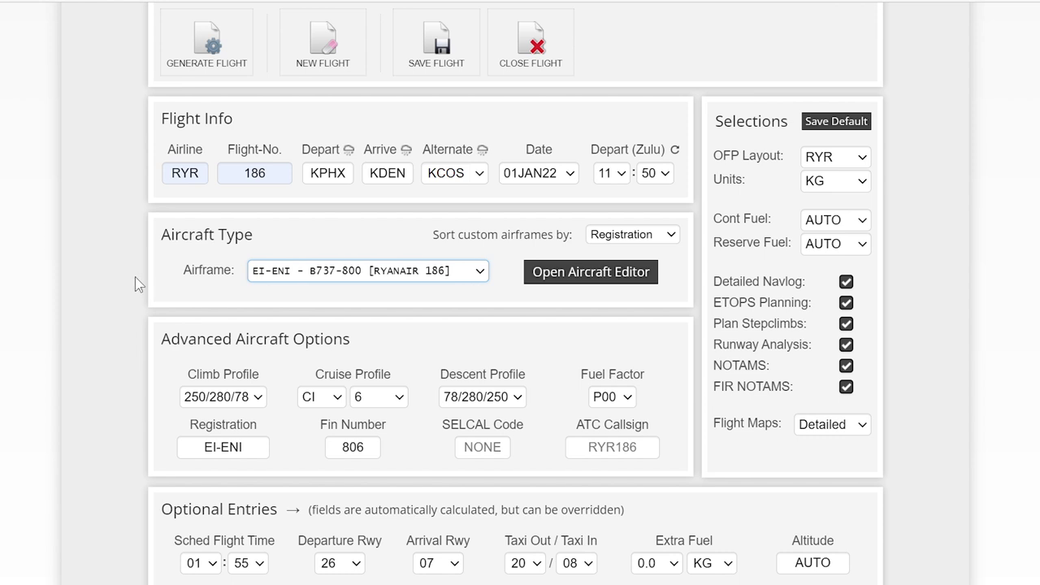
scroll(130, 281, down, 2)
click(229, 277)
drag(249, 279, 192, 274)
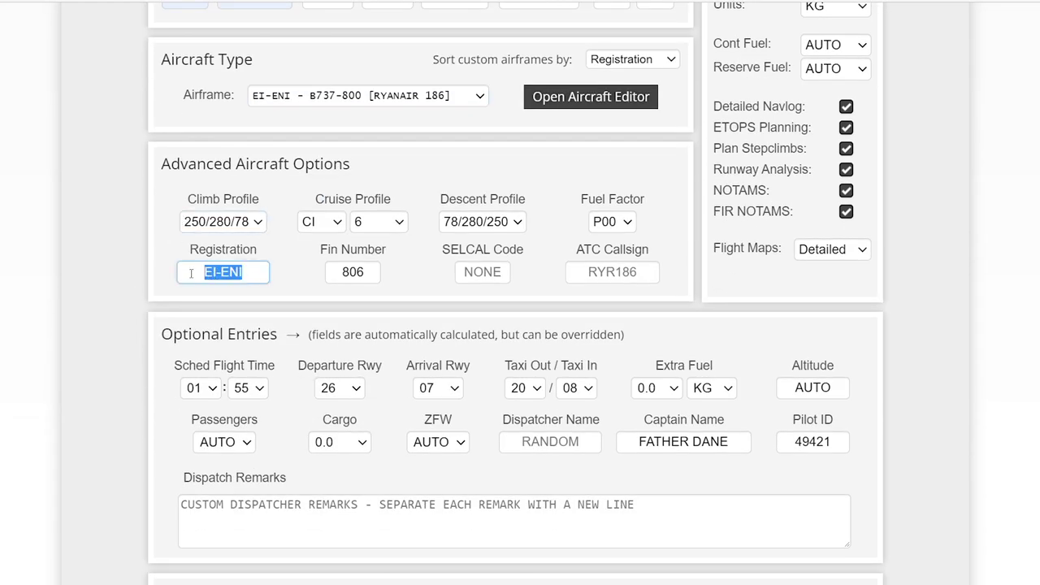
Set the departure runway to 25R and accept automatic selection of new SIDs/STARs for the runways
scroll(104, 258, down, 1)
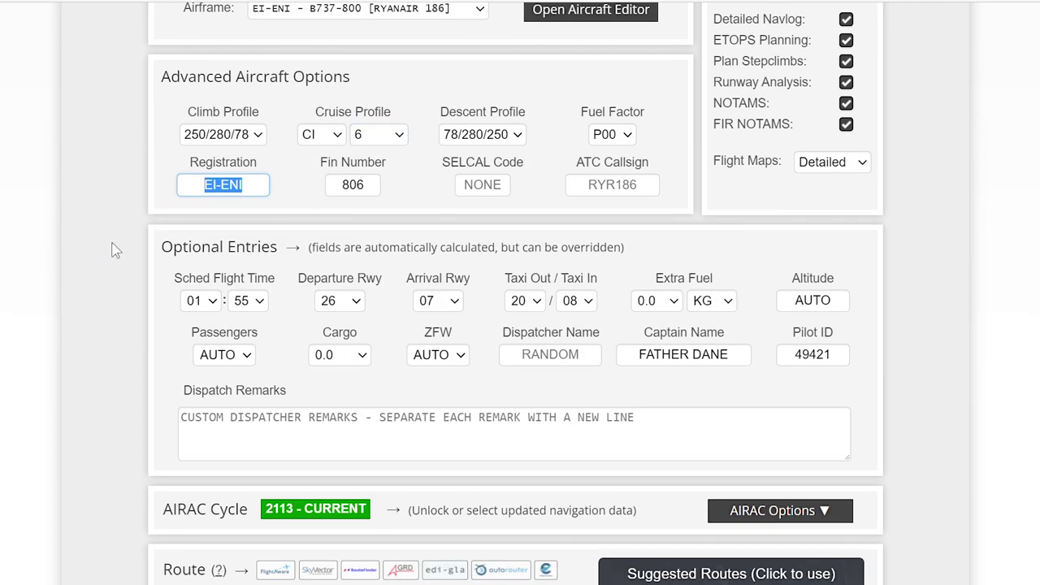
scroll(113, 250, down, 2)
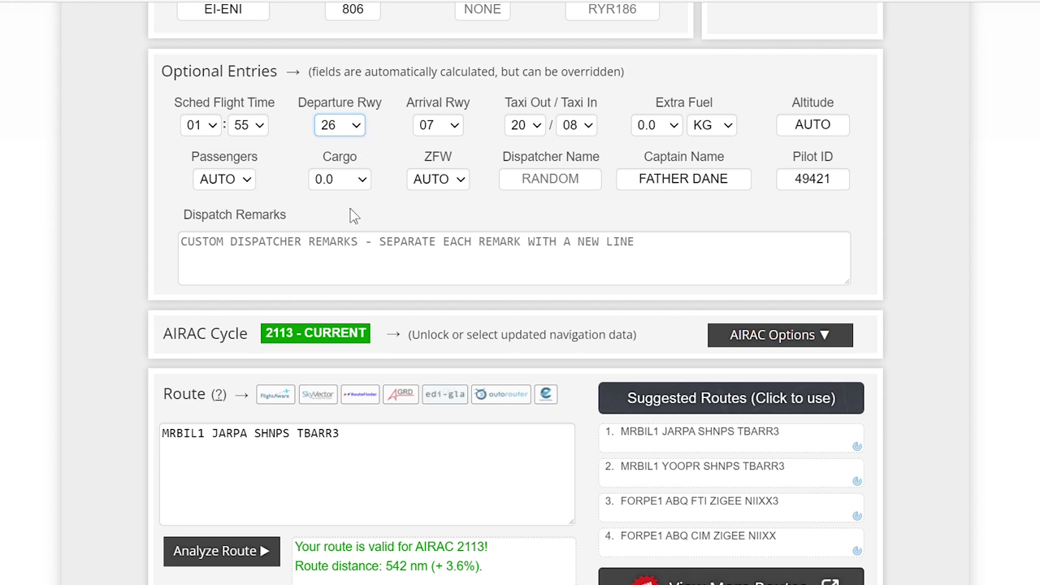
key(Down)
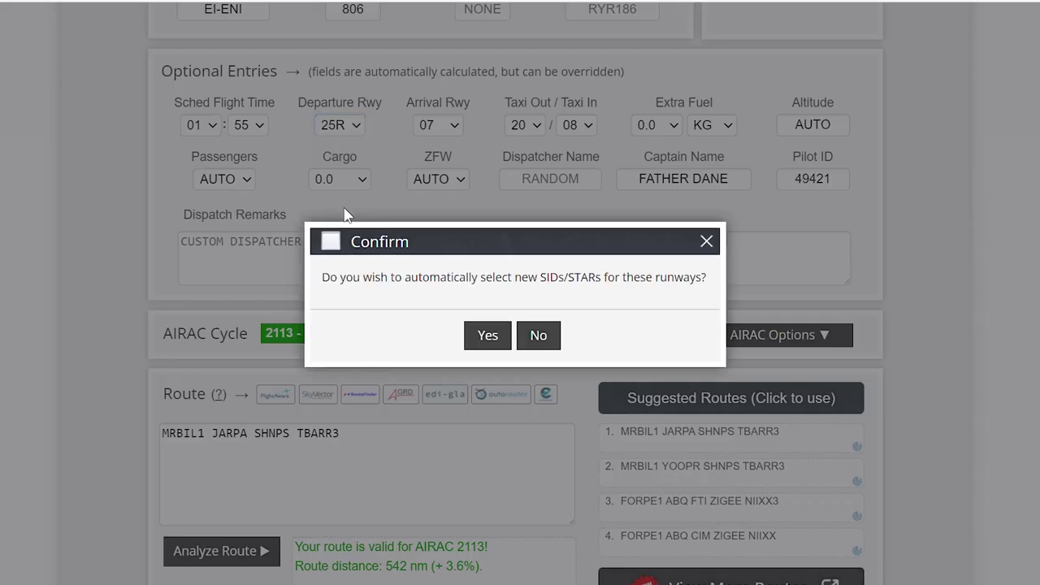
click(492, 338)
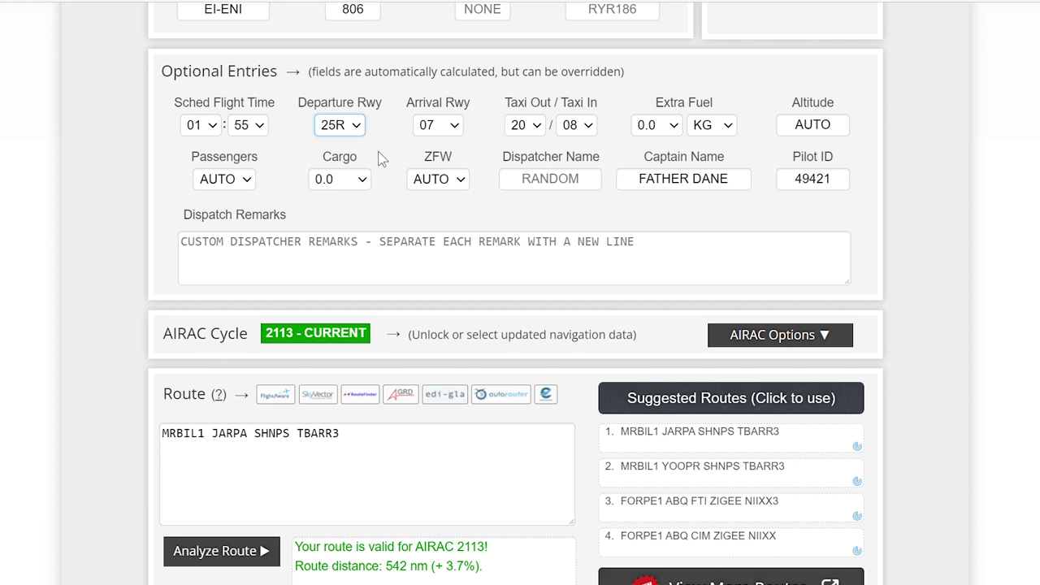
Set the flight's passengers to FULL and its cargo to 1.0
click(246, 184)
click(227, 226)
click(351, 184)
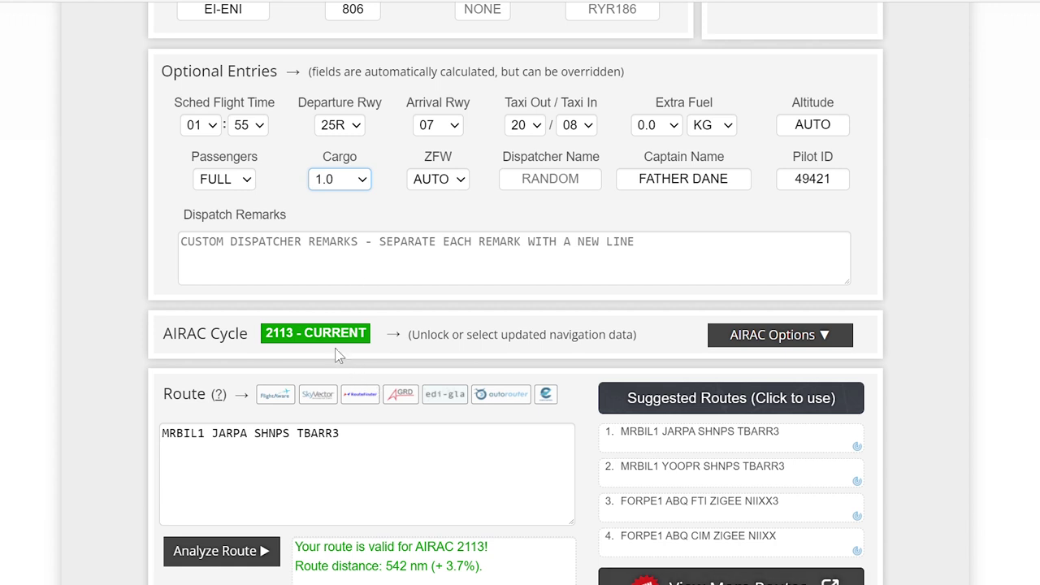
click(268, 213)
Review the selected route, the suggested alternatives and the route map from Phoenix to Denver
scroll(117, 193, down, 1)
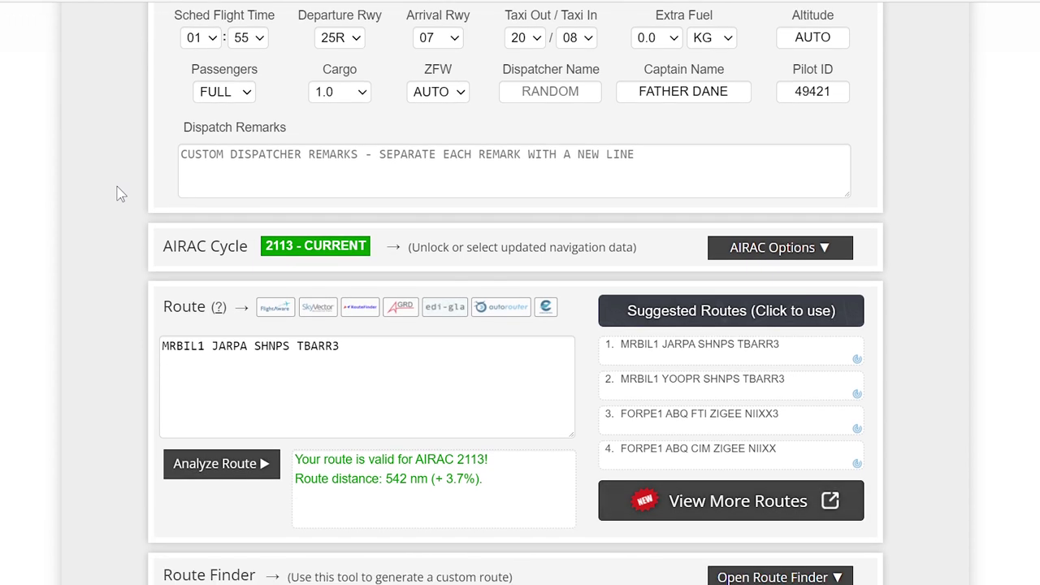
scroll(118, 193, down, 1)
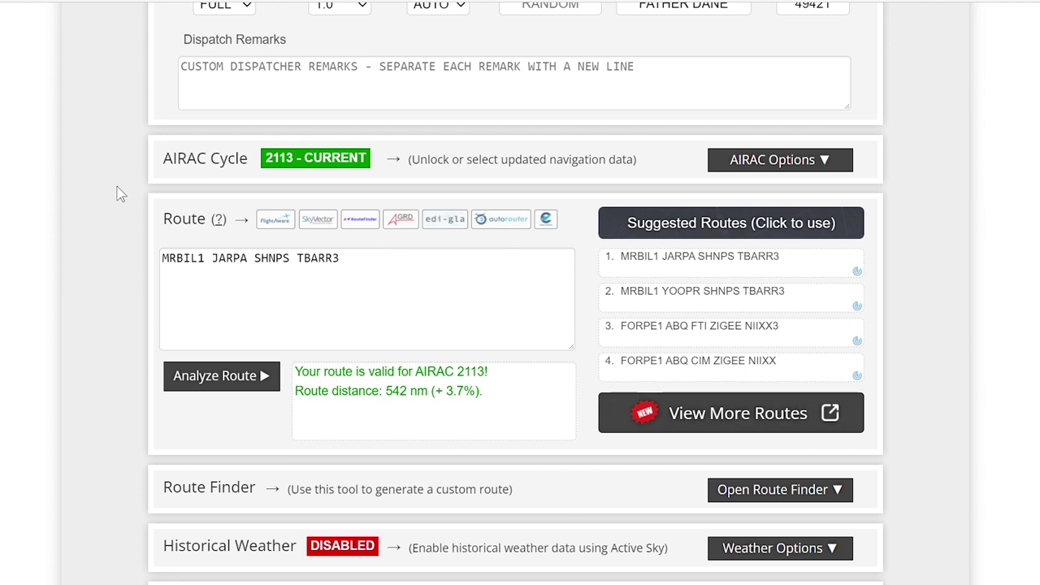
scroll(118, 194, down, 1)
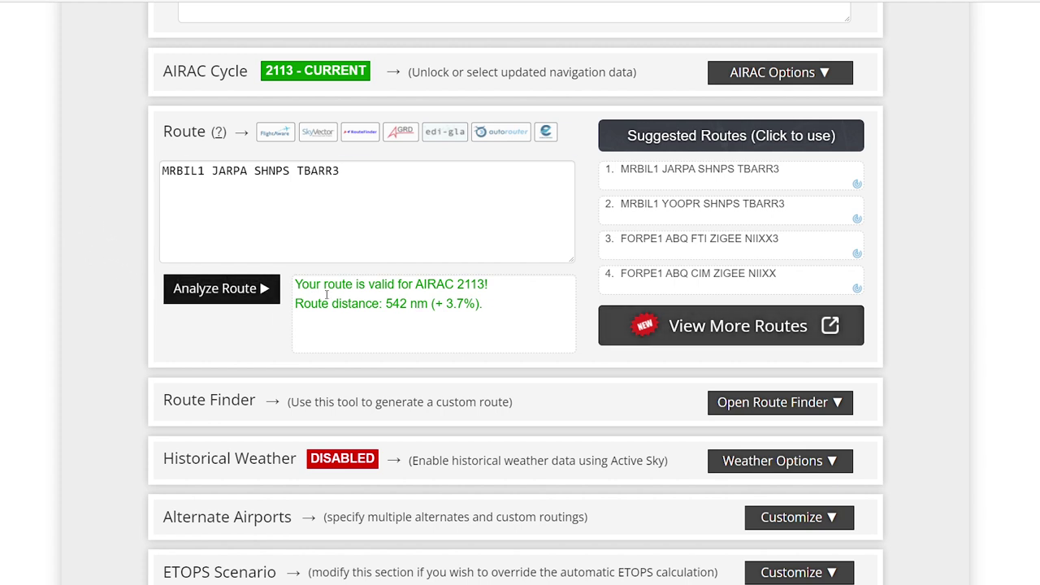
scroll(106, 234, down, 5)
scroll(109, 229, down, 3)
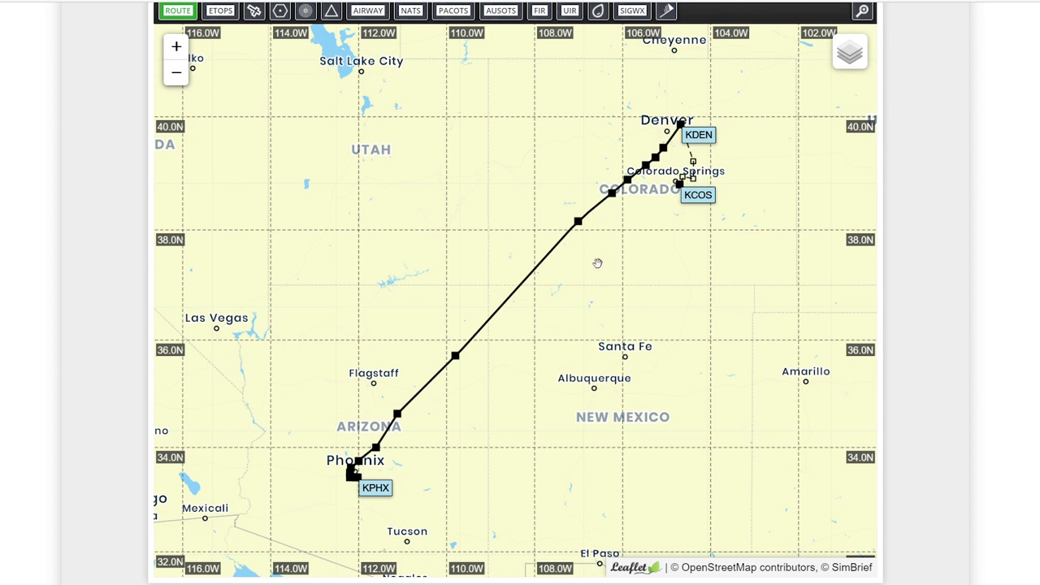
scroll(94, 153, up, 5)
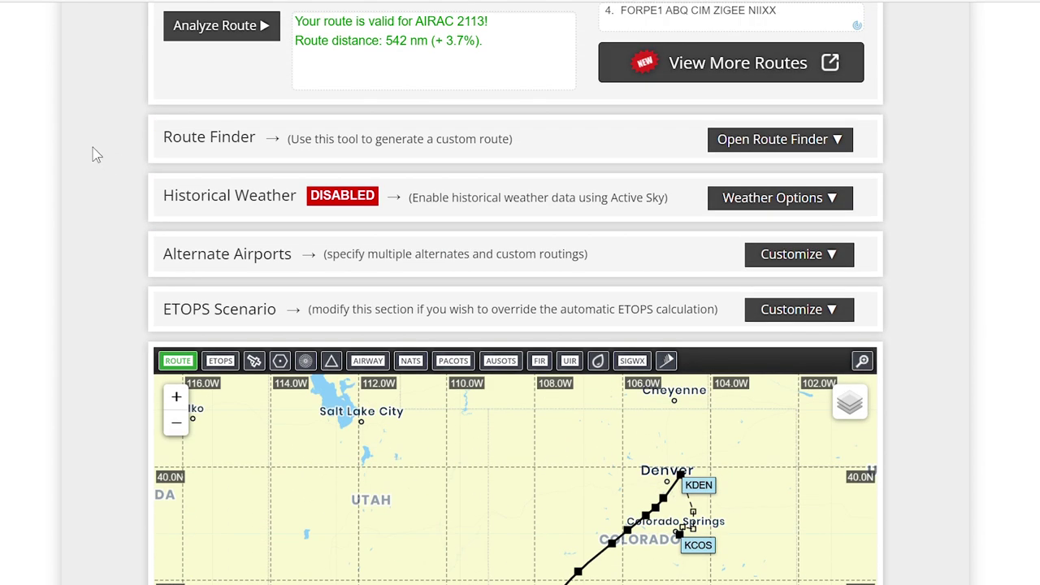
Save the flight options to the flight list and generate the flight plan
scroll(93, 154, up, 7)
scroll(94, 154, up, 3)
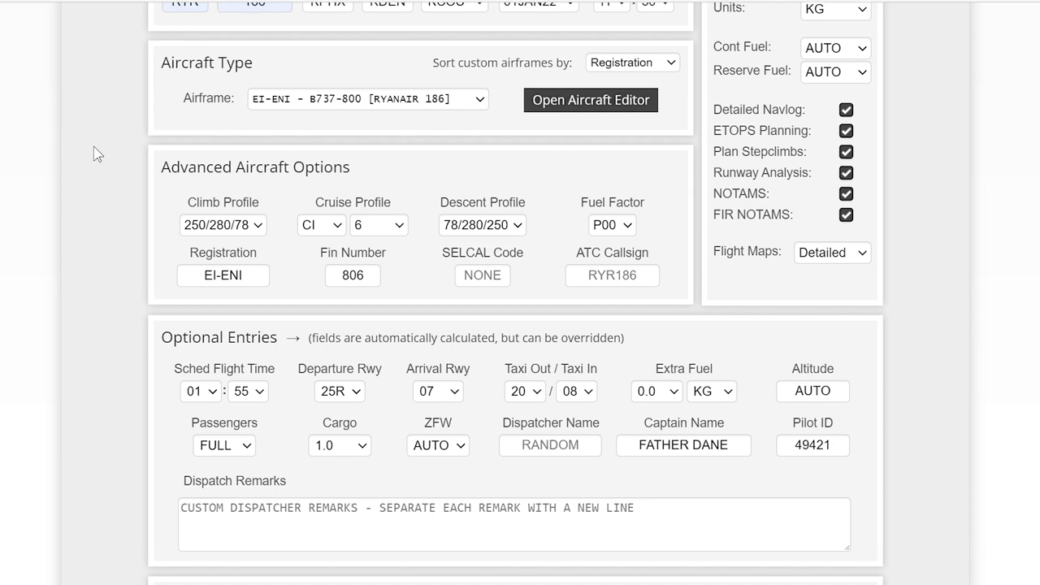
scroll(94, 148, up, 1)
scroll(98, 154, up, 1)
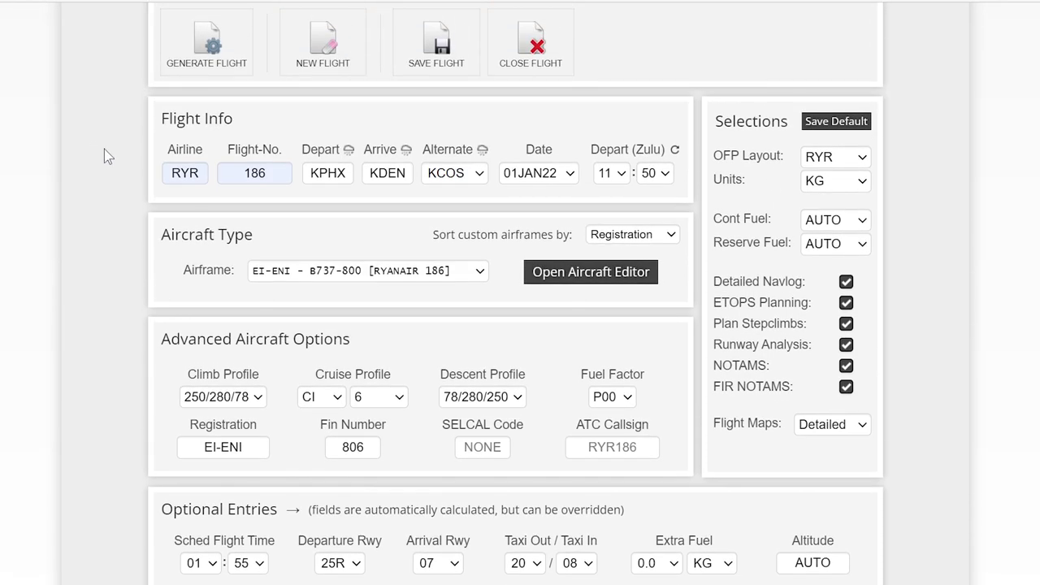
click(453, 62)
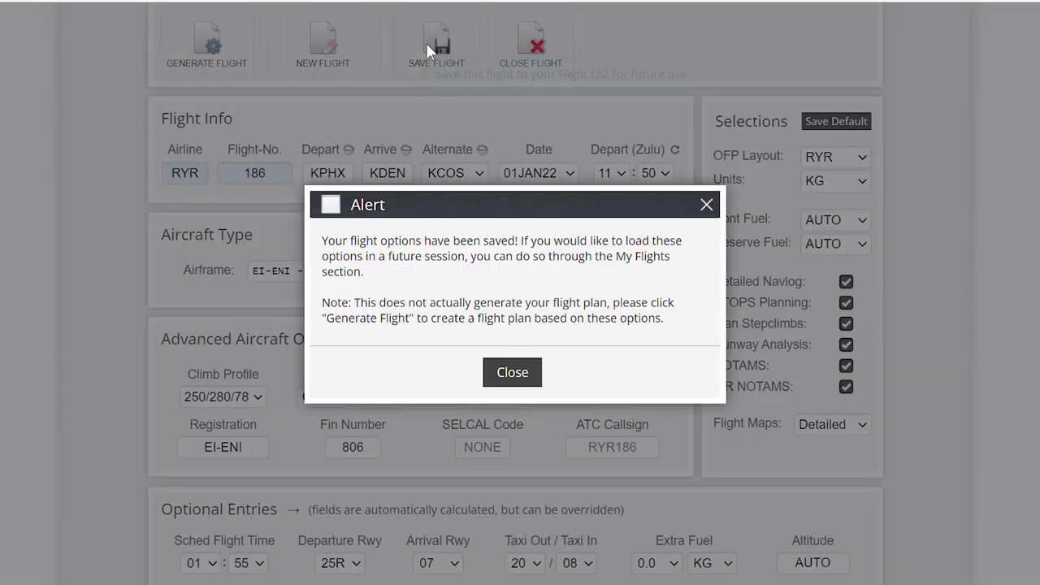
click(501, 373)
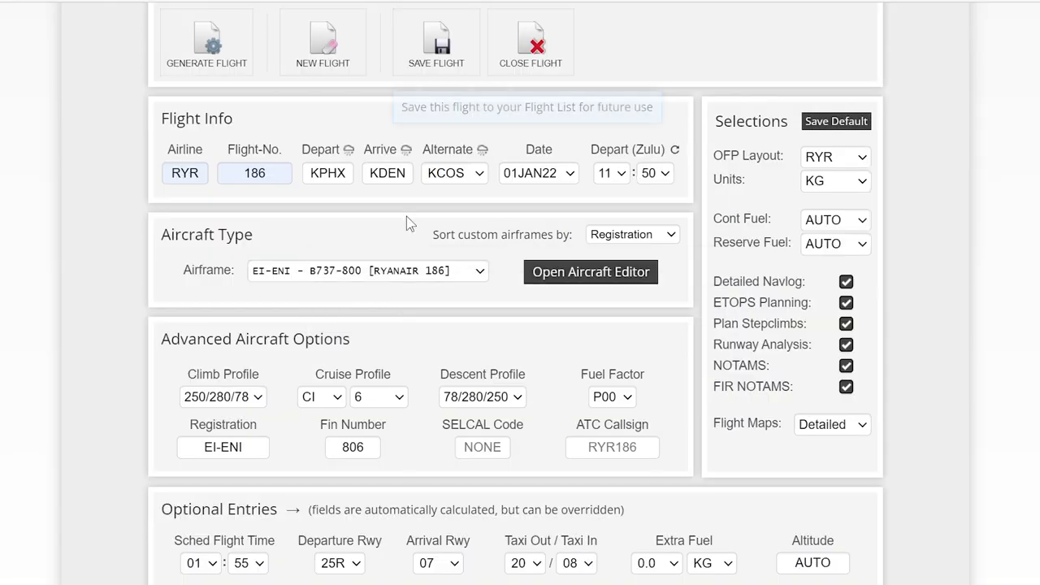
click(217, 47)
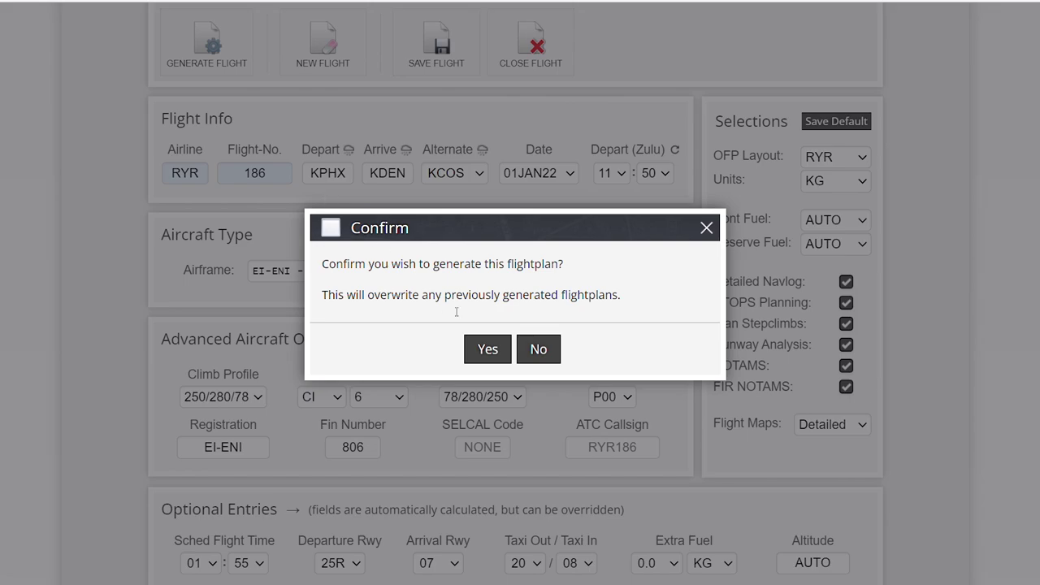
click(491, 352)
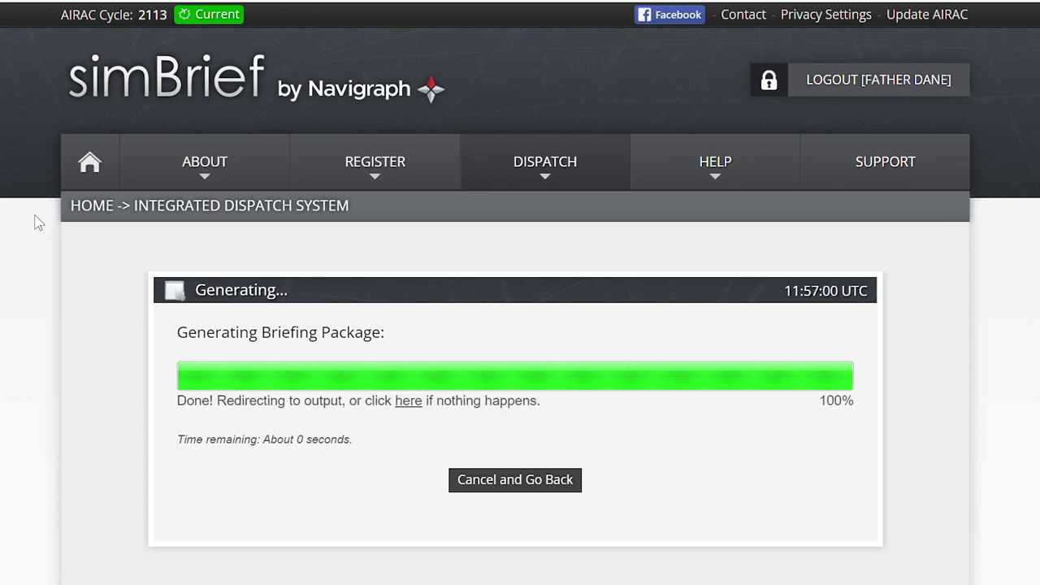
Review the generated briefing's OFP summary, routing and route map, down to the paperwork preview
scroll(35, 216, down, 3)
scroll(35, 225, down, 3)
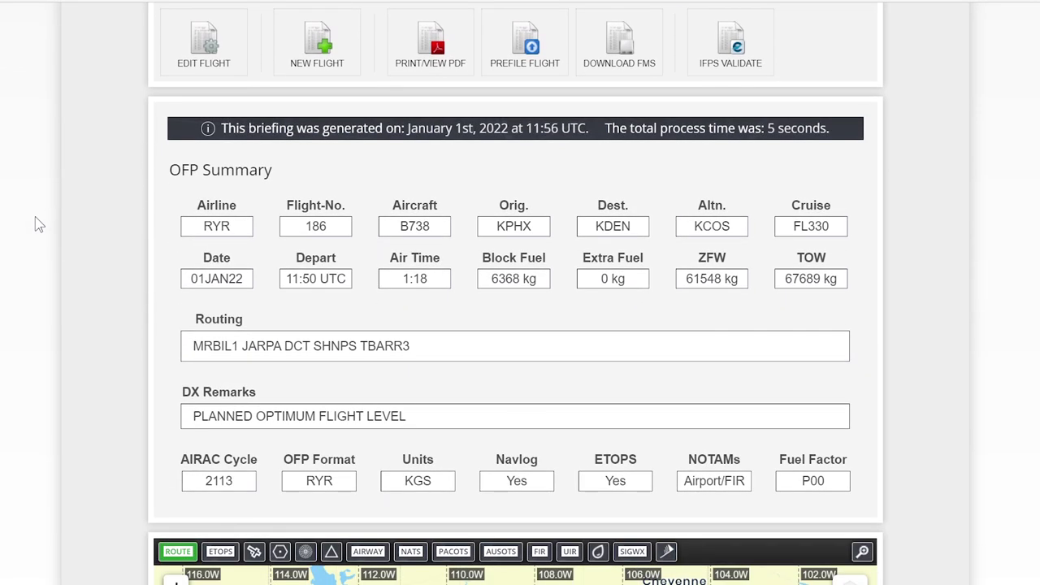
scroll(35, 224, down, 1)
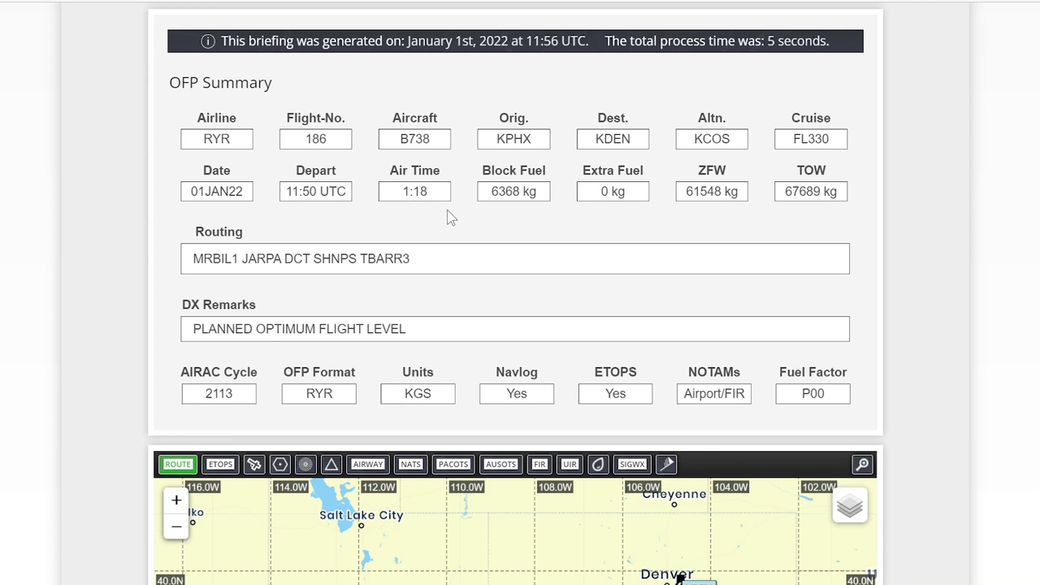
scroll(446, 210, down, 1)
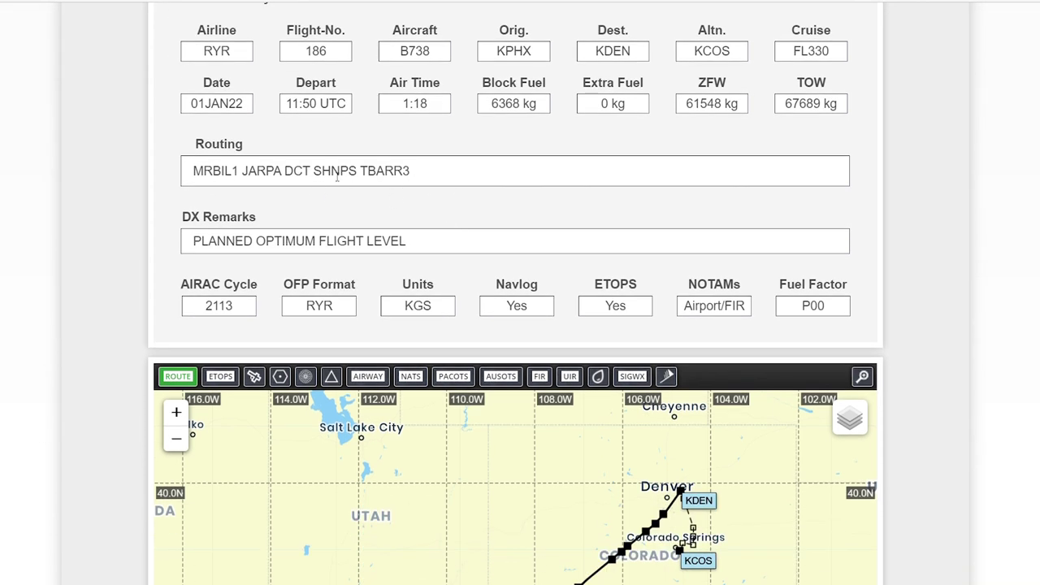
scroll(244, 179, down, 1)
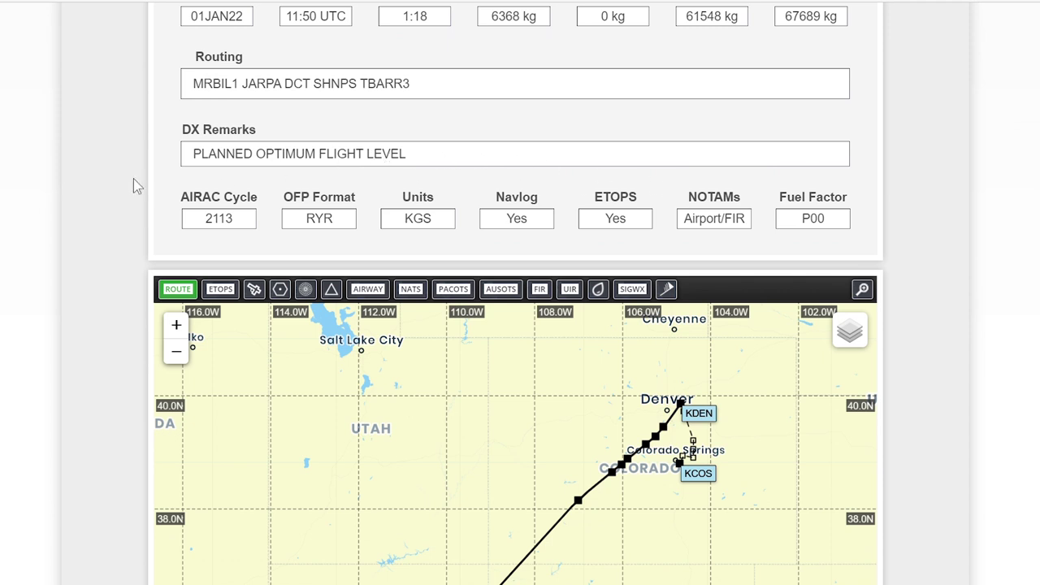
scroll(103, 194, down, 4)
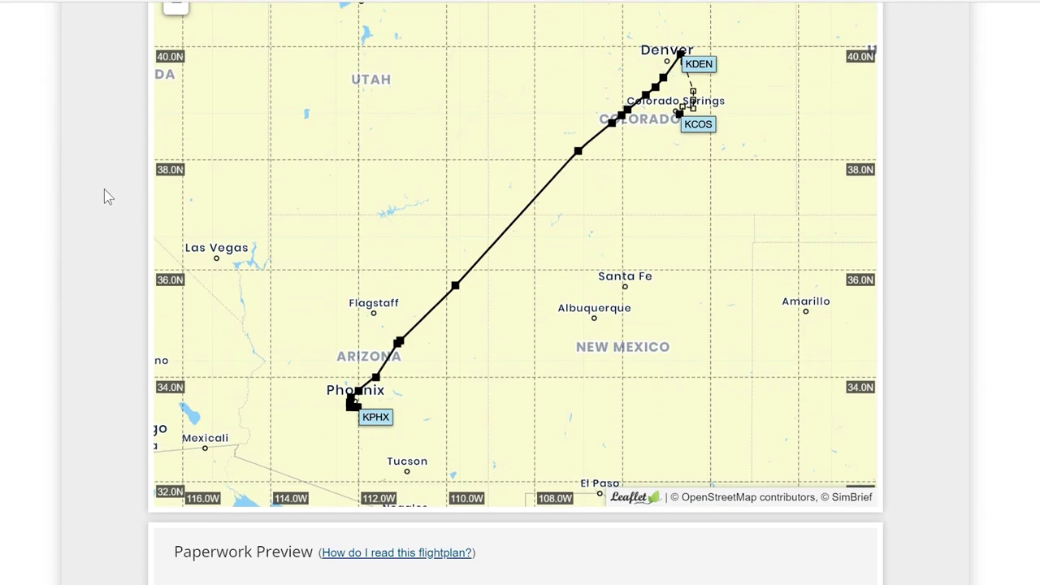
scroll(91, 175, down, 5)
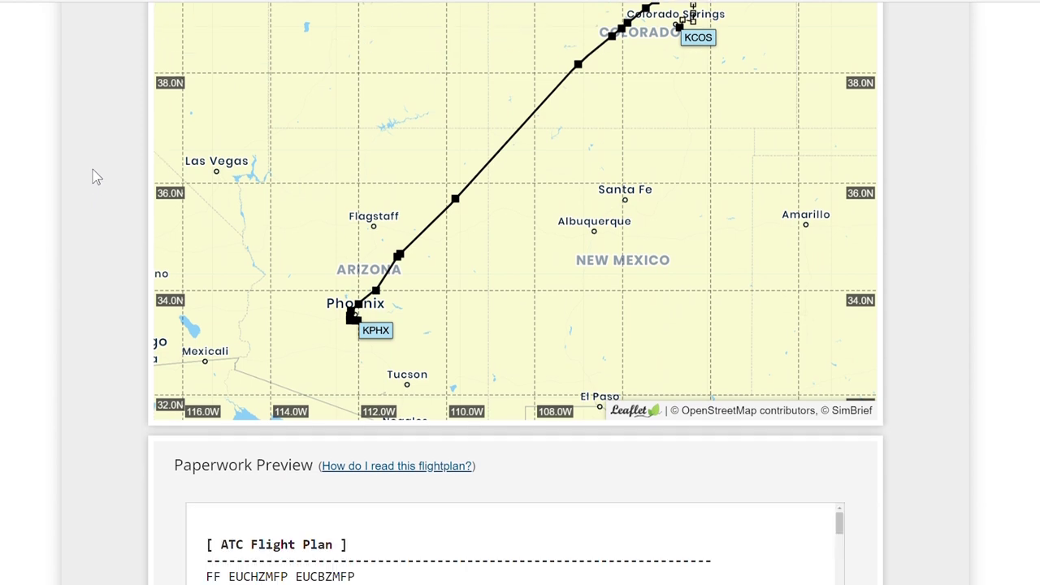
Review the ATC flight plan section of the paperwork preview, highlighting the callsign, cruise flight level, alternate airport and route string
scroll(92, 175, down, 1)
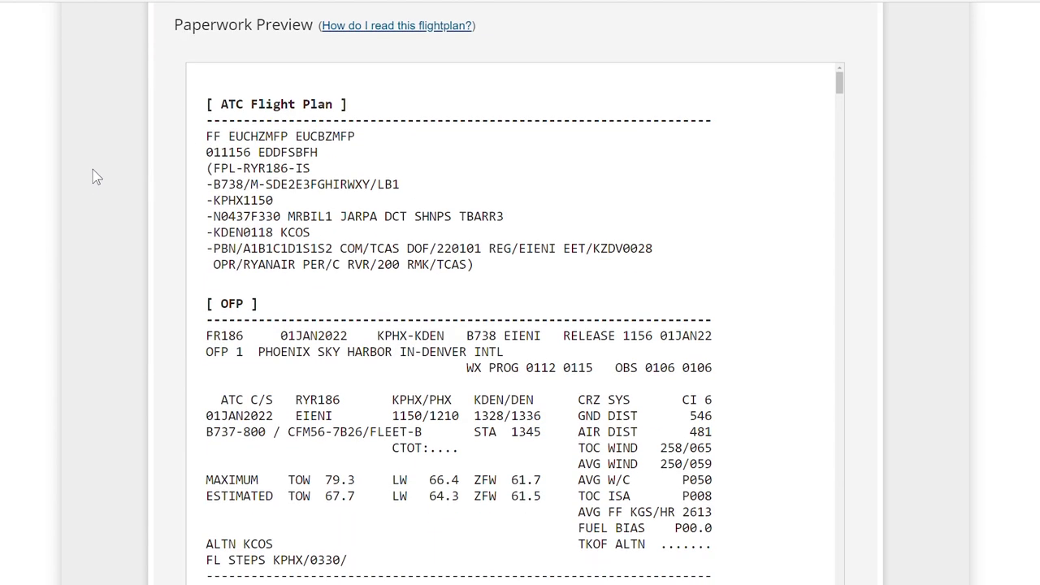
drag(289, 168, 246, 170)
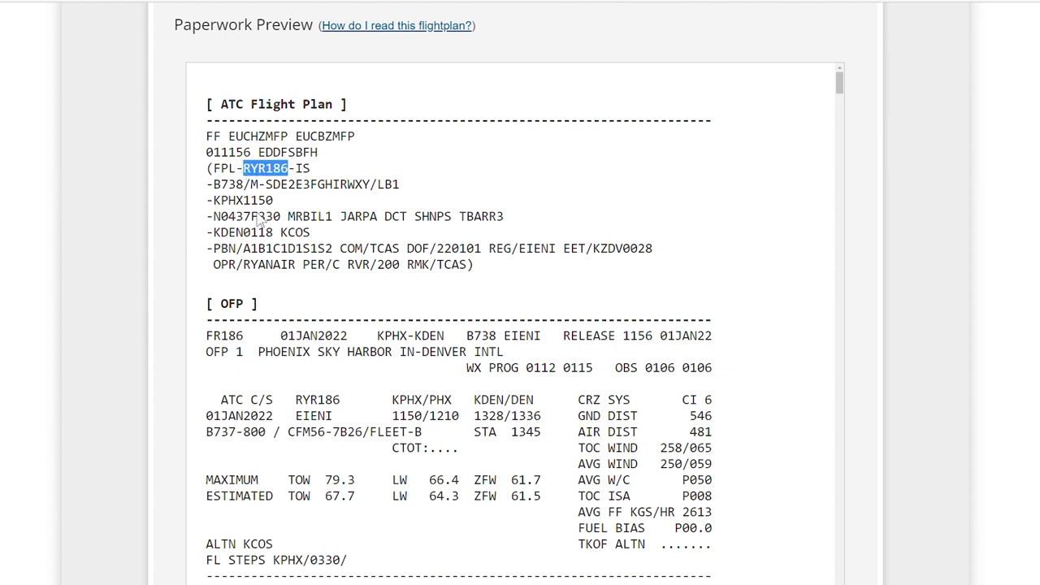
drag(281, 217, 251, 219)
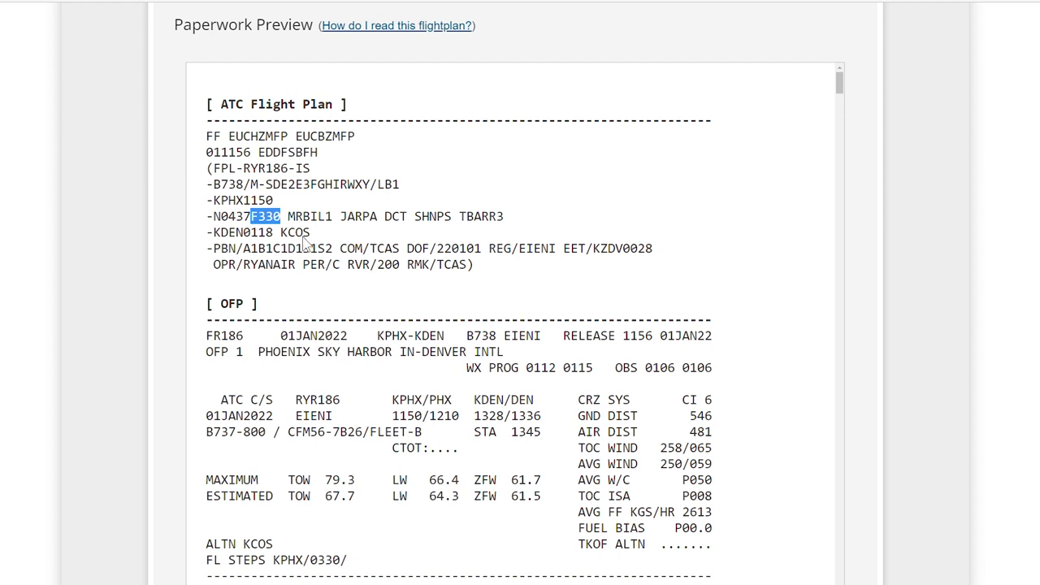
drag(315, 236, 280, 235)
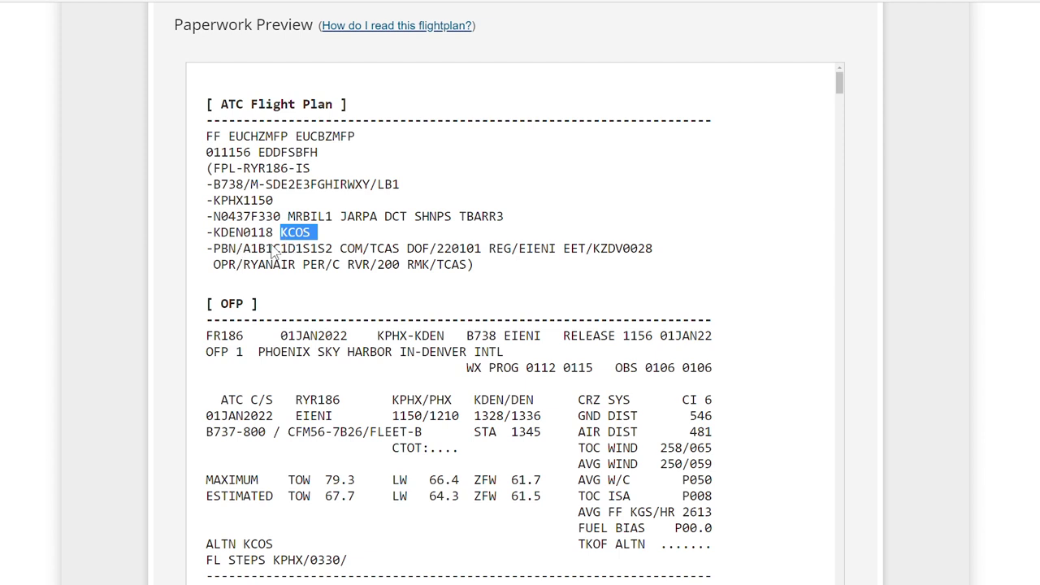
scroll(177, 234, down, 3)
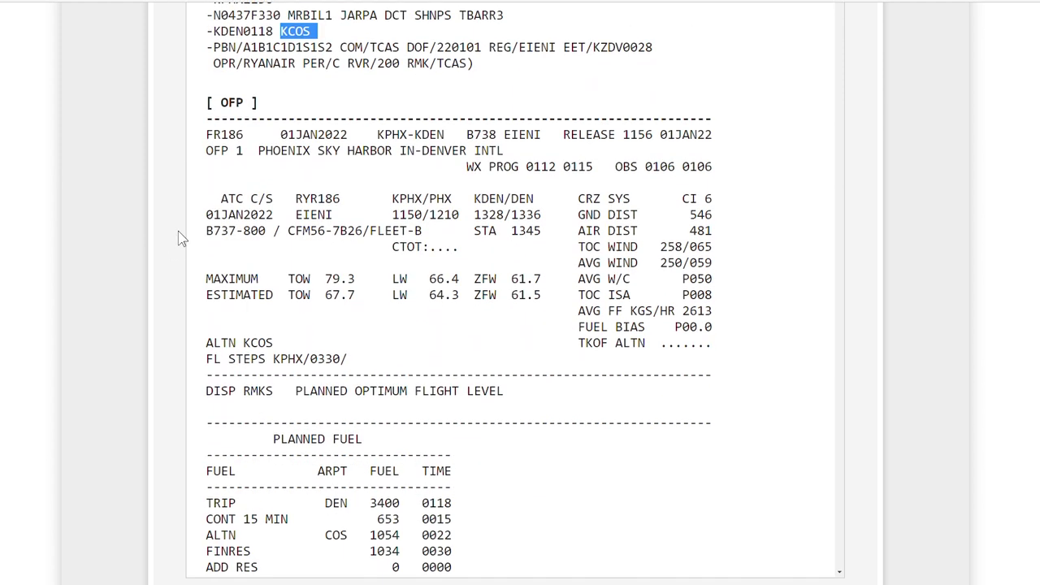
scroll(178, 231, up, 3)
scroll(178, 231, up, 1)
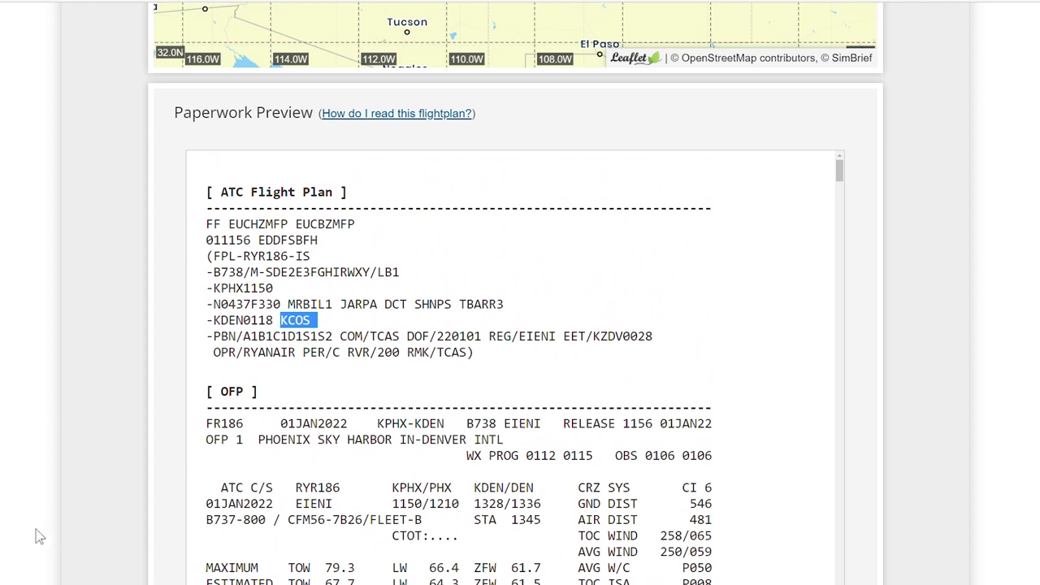
drag(506, 308, 289, 305)
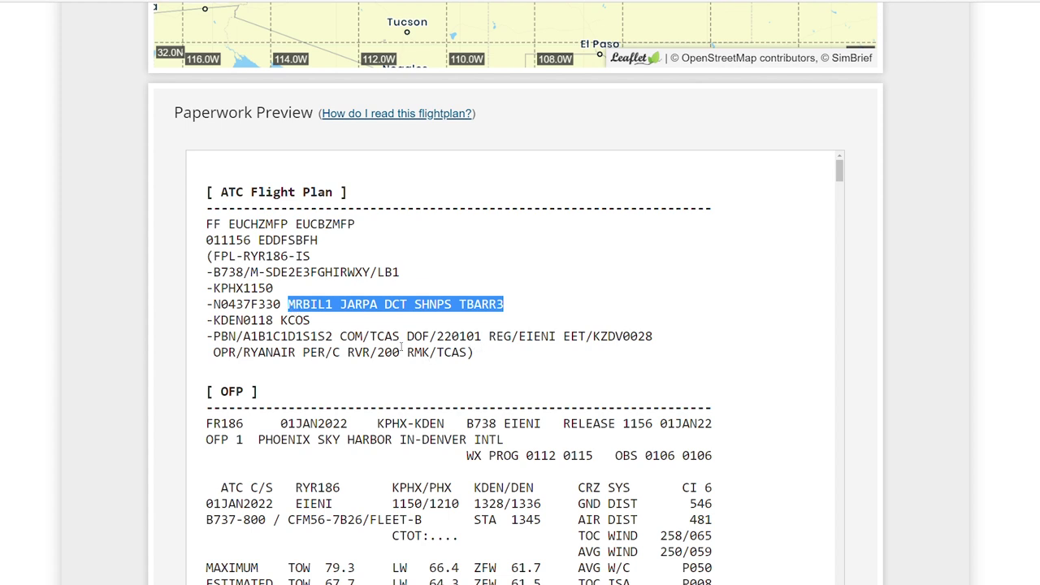
Check the OFP header in the paperwork preview, highlighting the cost index and the average wind
scroll(307, 270, down, 3)
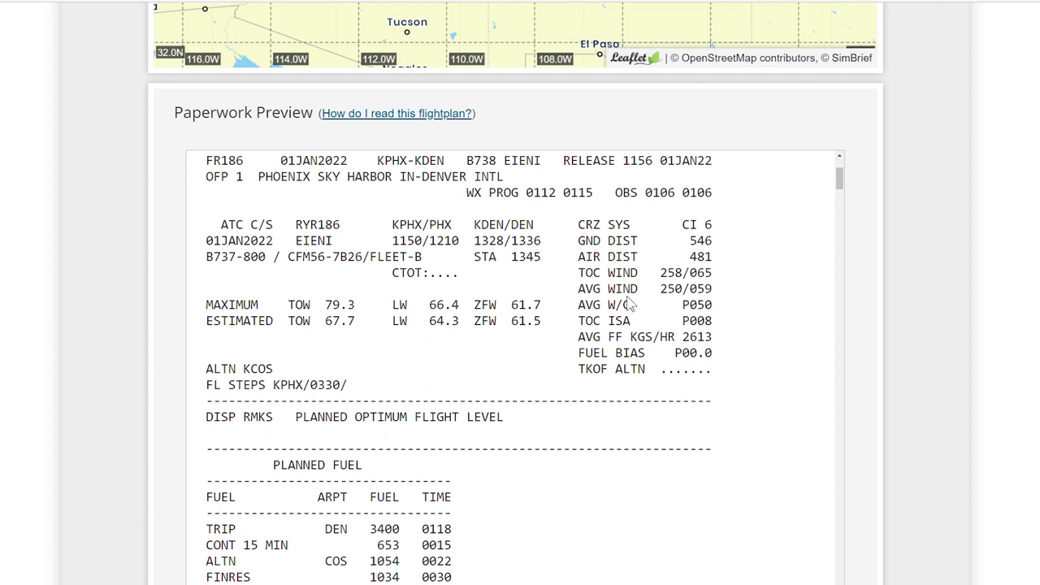
drag(716, 226, 684, 233)
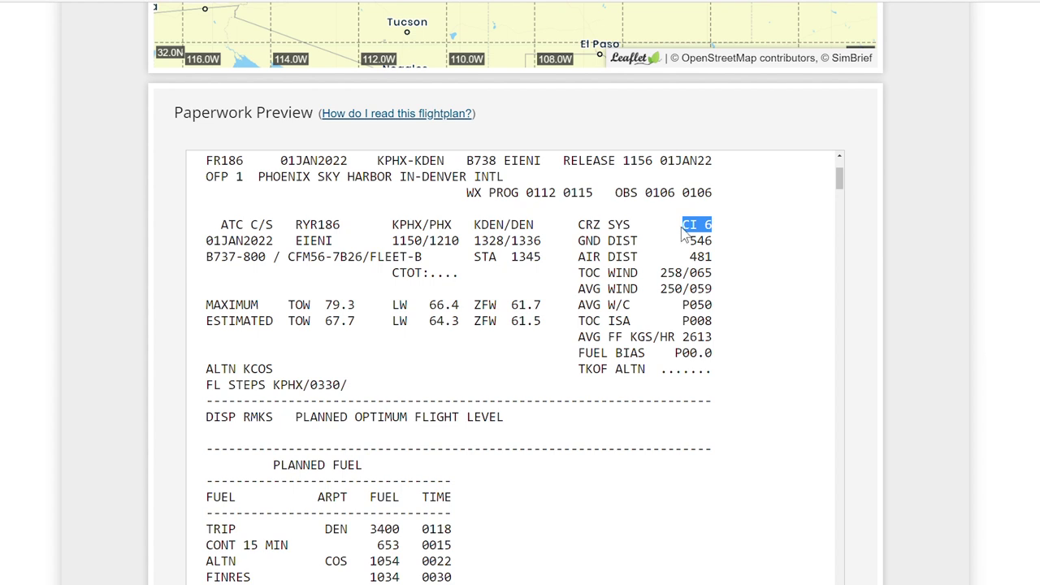
drag(714, 286, 660, 291)
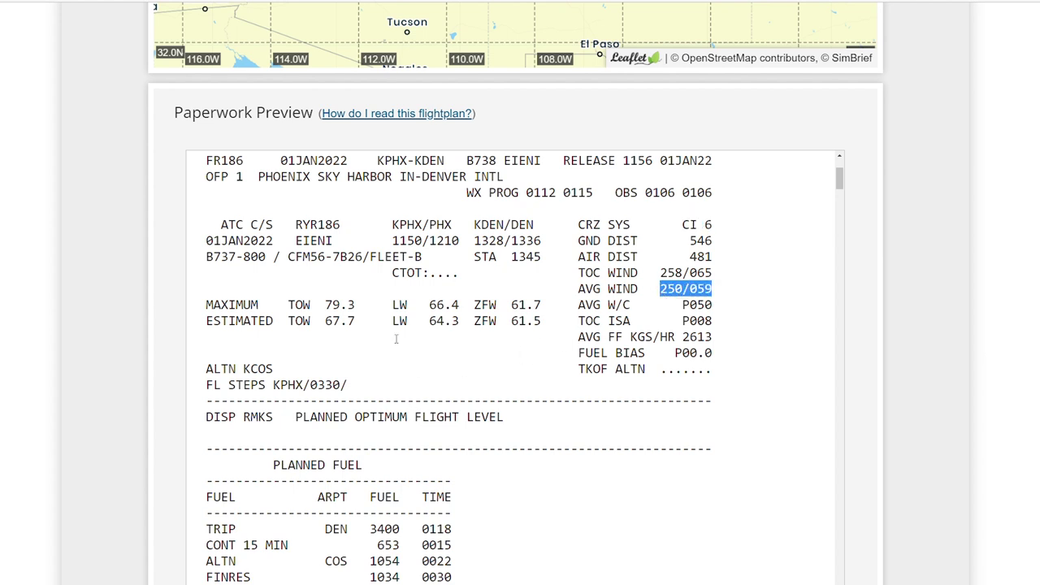
Review the planned fuel table and FMC info, highlighting the block fuel and the trip plus taxi fuel
scroll(396, 339, down, 3)
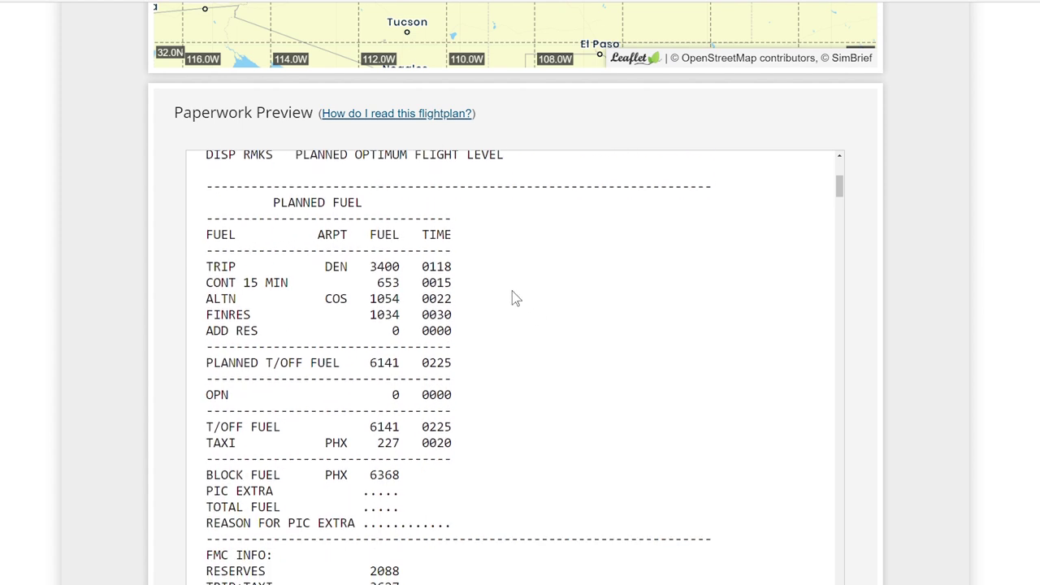
scroll(512, 299, down, 1)
scroll(513, 298, down, 1)
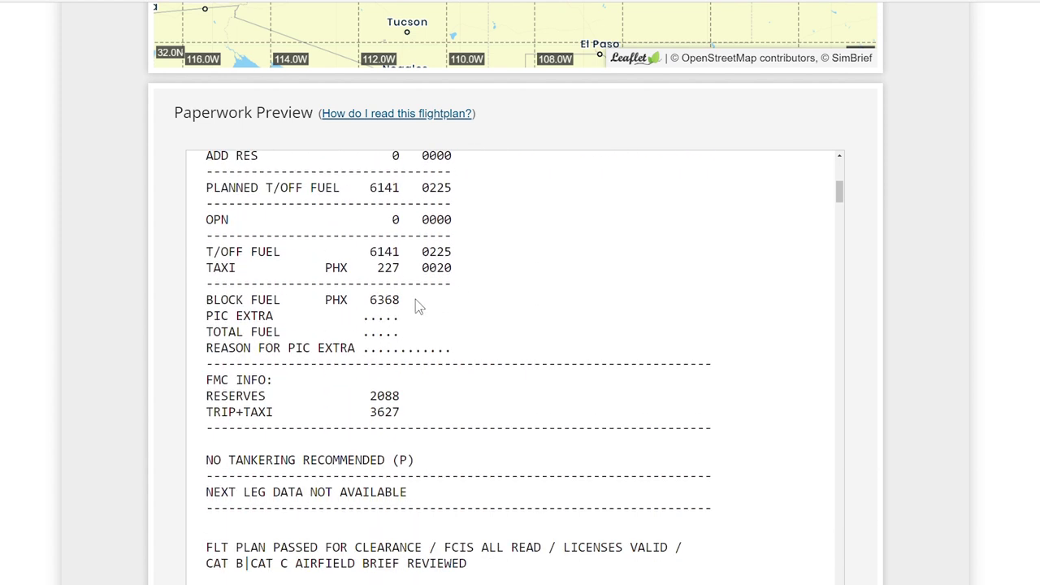
drag(402, 301, 369, 307)
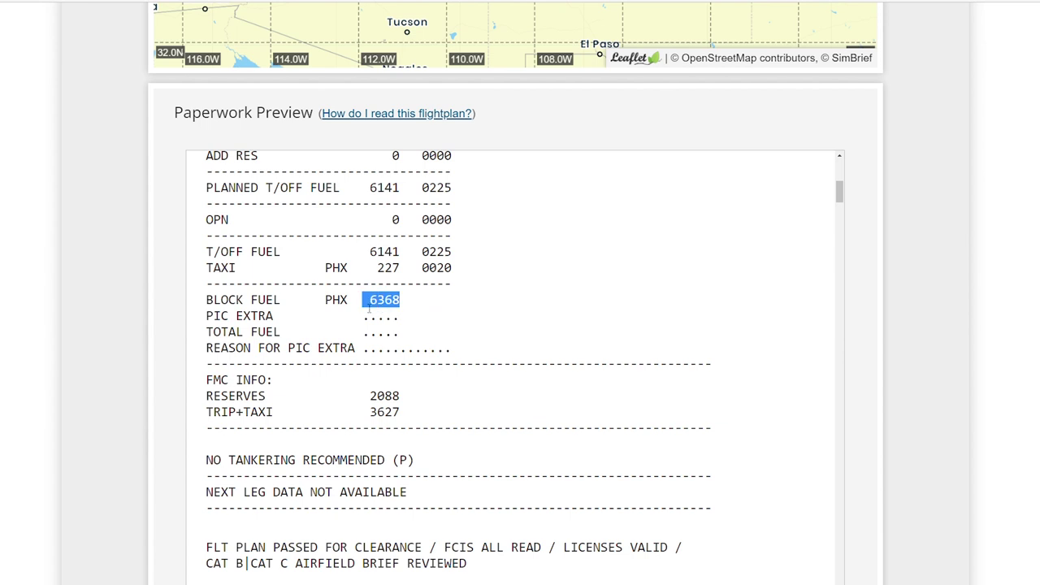
scroll(504, 325, down, 1)
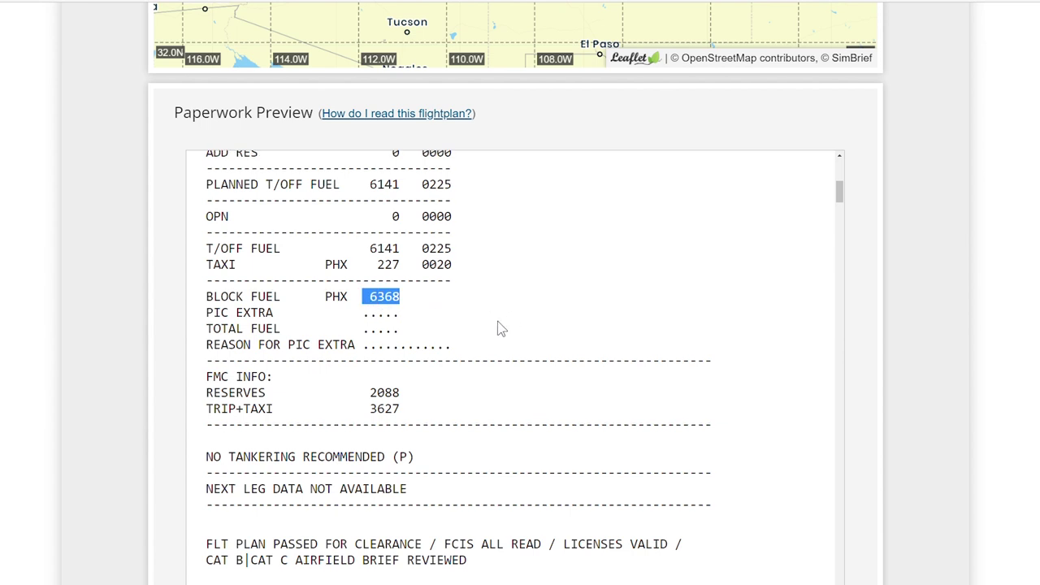
drag(402, 308, 370, 326)
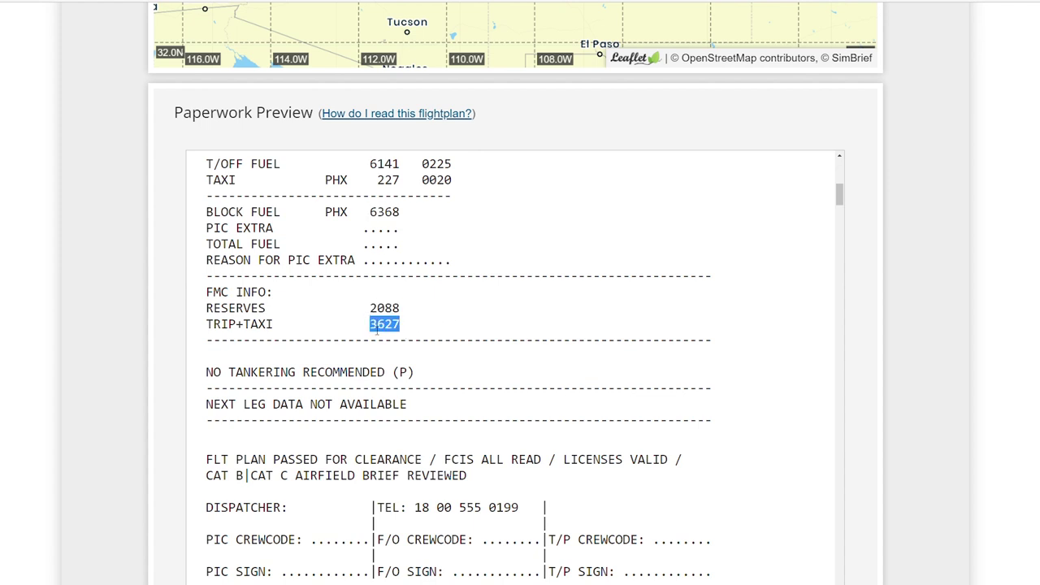
click(479, 318)
Read the alternate route and the Routing section, highlighting the full route string from KPHX to KDEN
scroll(496, 313, down, 3)
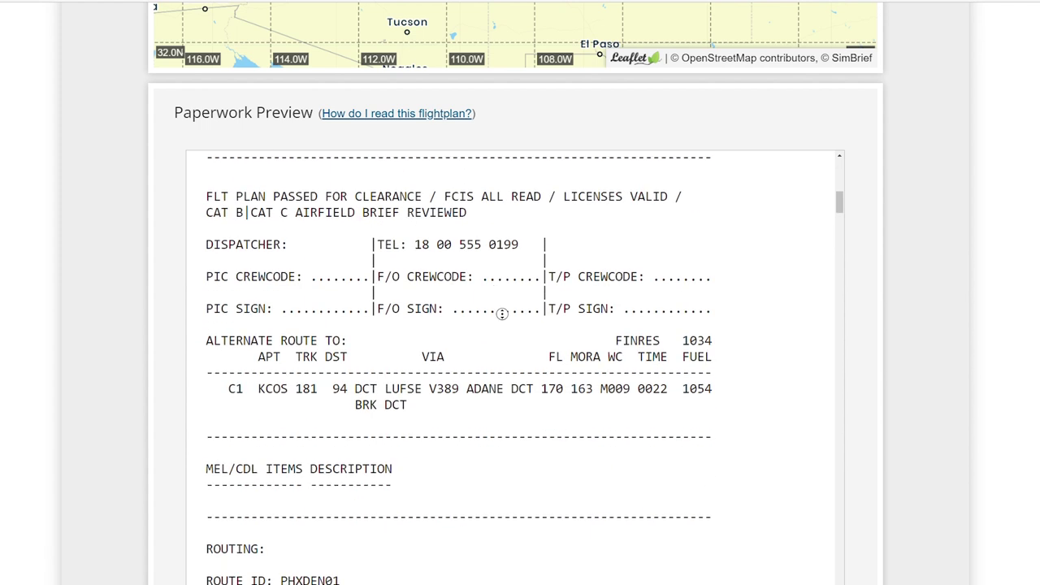
scroll(499, 309, down, 4)
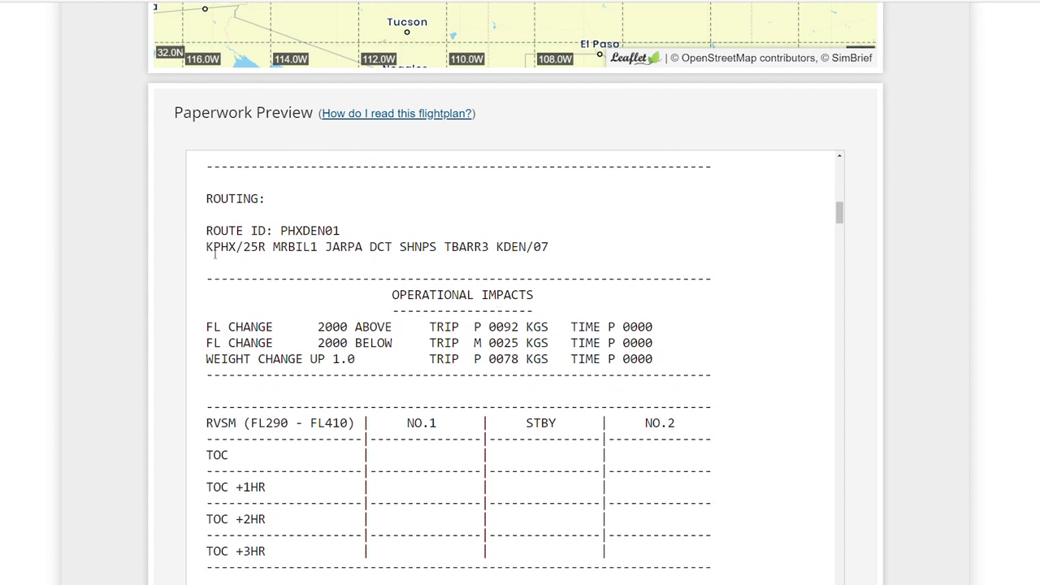
drag(210, 254, 549, 258)
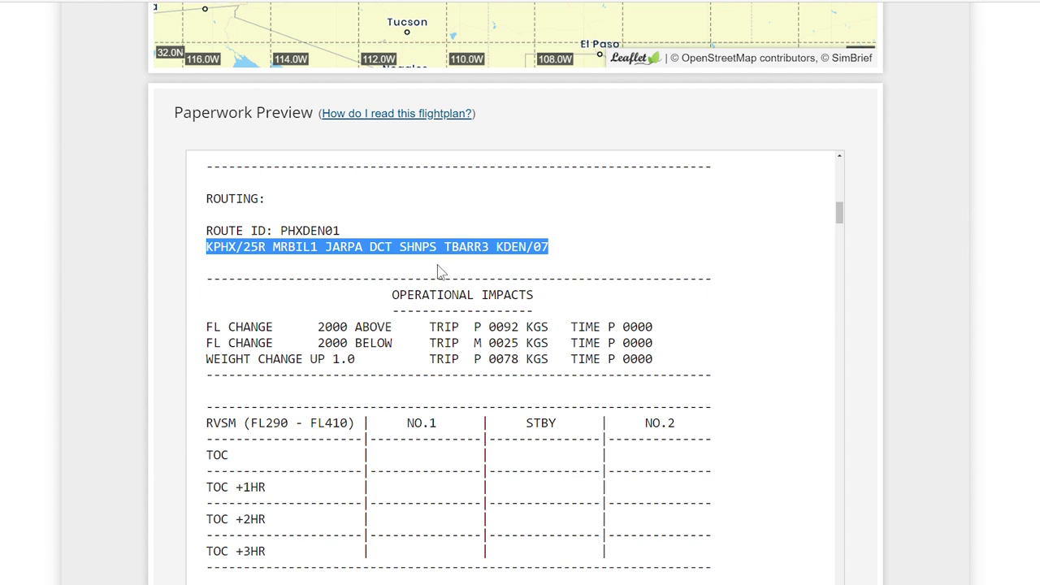
click(183, 295)
Examine the Wind Information section, highlighting wind entries in the DESCENT column, including the one for level 100
scroll(468, 252, down, 5)
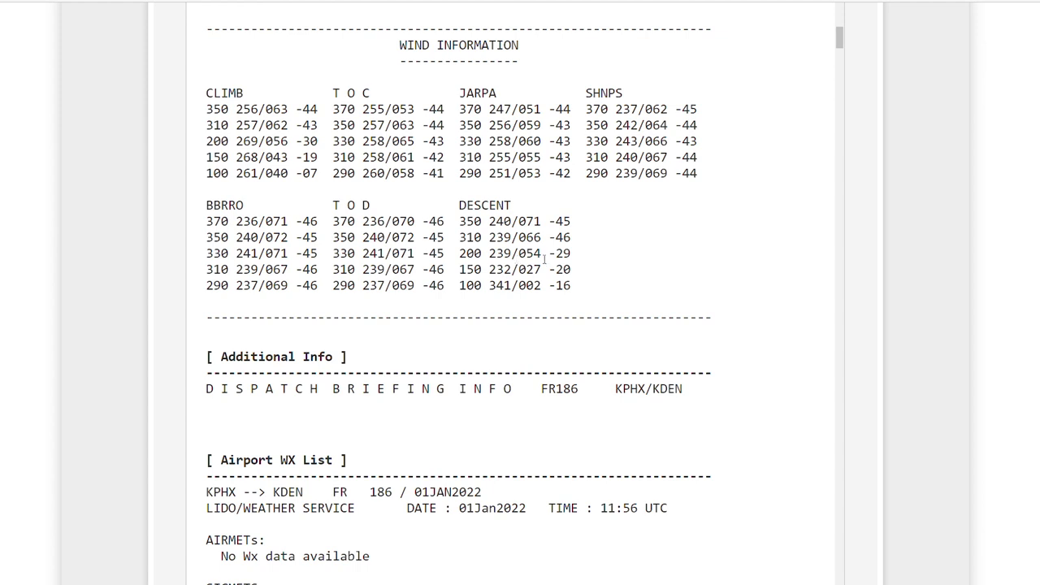
drag(573, 255, 548, 254)
click(547, 278)
drag(464, 274, 557, 286)
click(558, 286)
drag(459, 286, 541, 290)
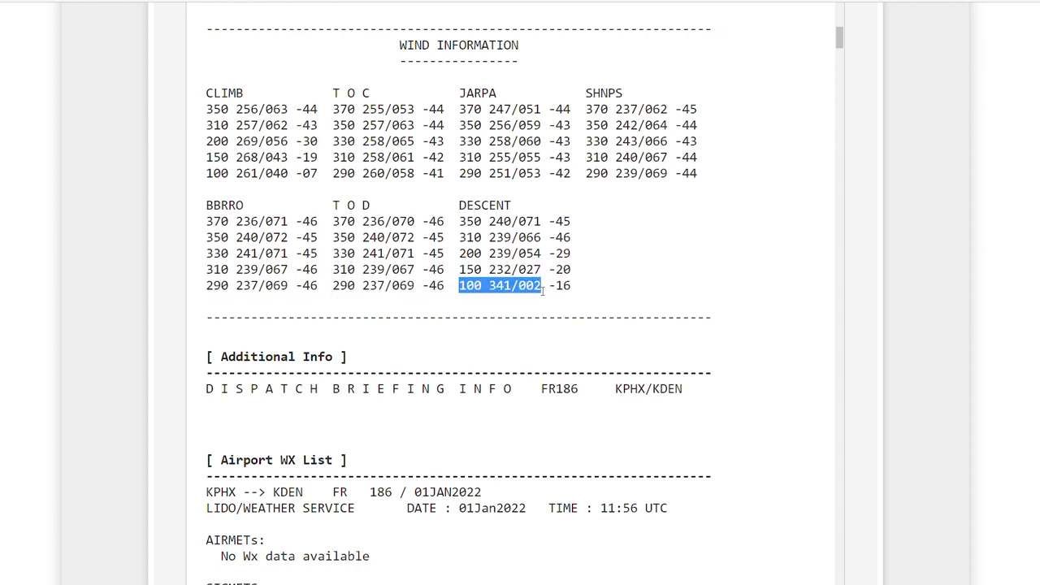
click(615, 270)
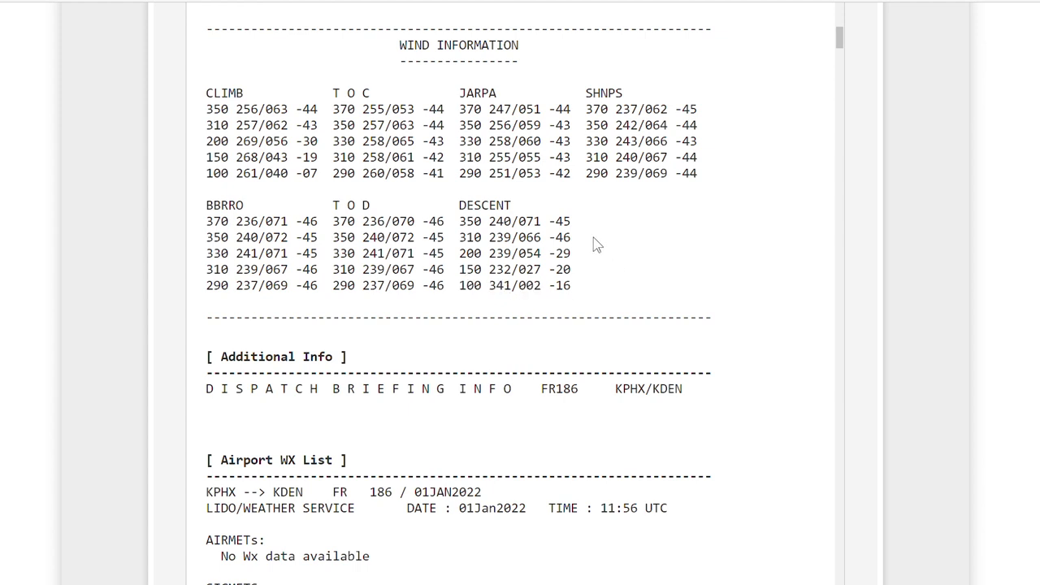
Read the Airport WX List, covering the SIGMETs and the departure, destination and alternate airport weather
scroll(585, 244, down, 3)
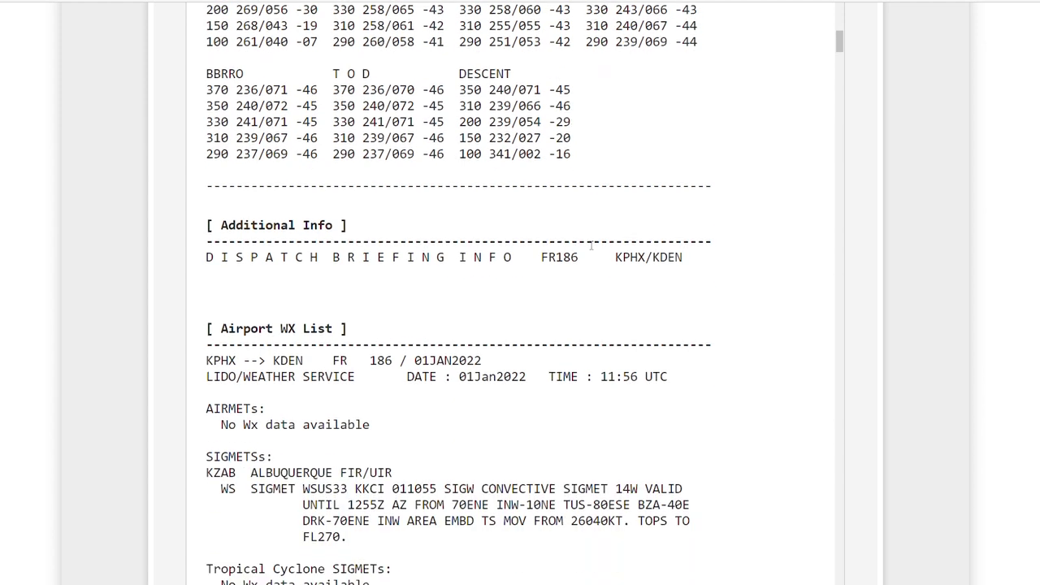
scroll(591, 245, down, 5)
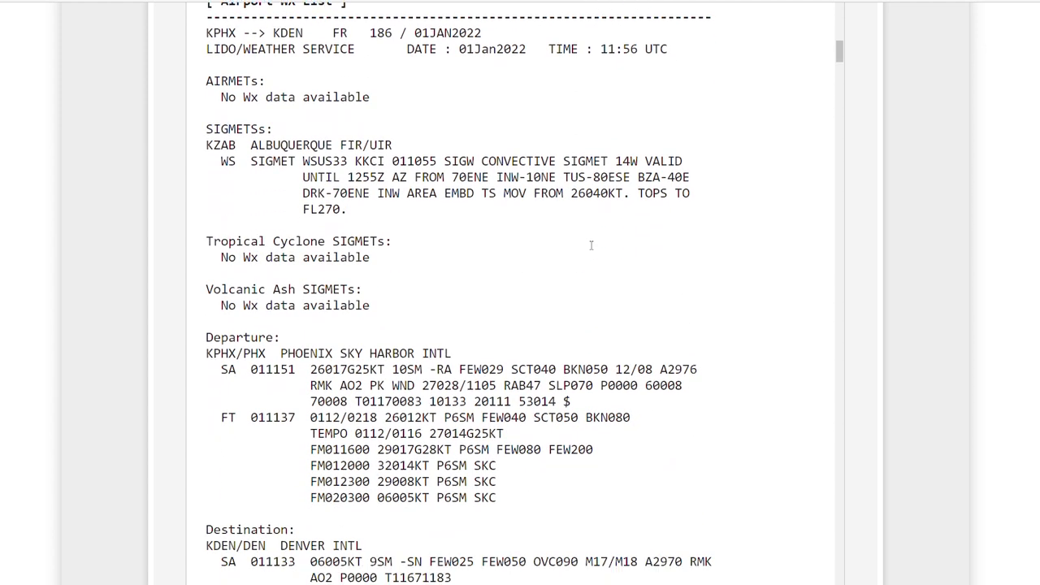
scroll(591, 248, up, 2)
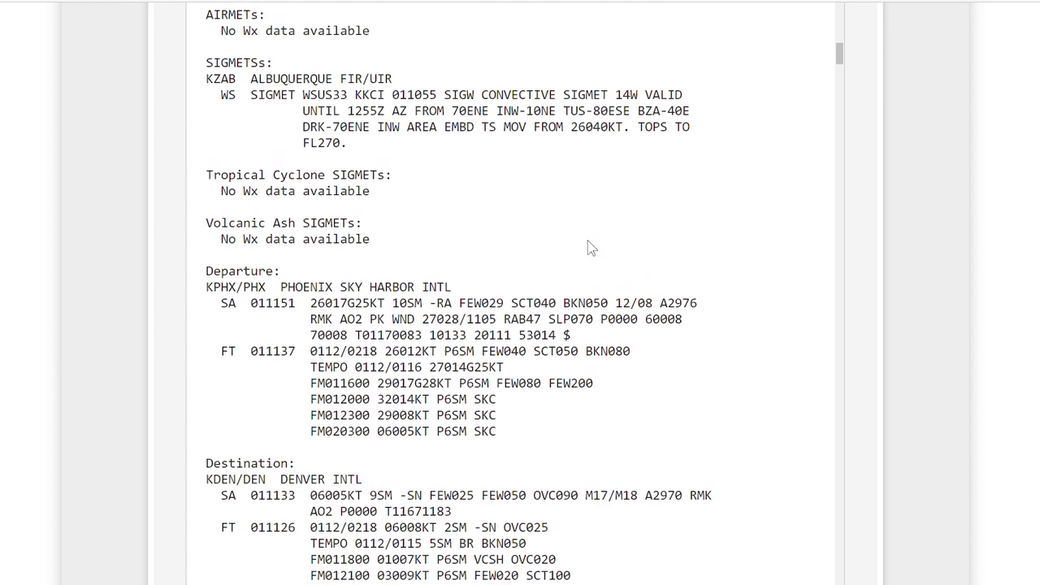
scroll(591, 248, down, 1)
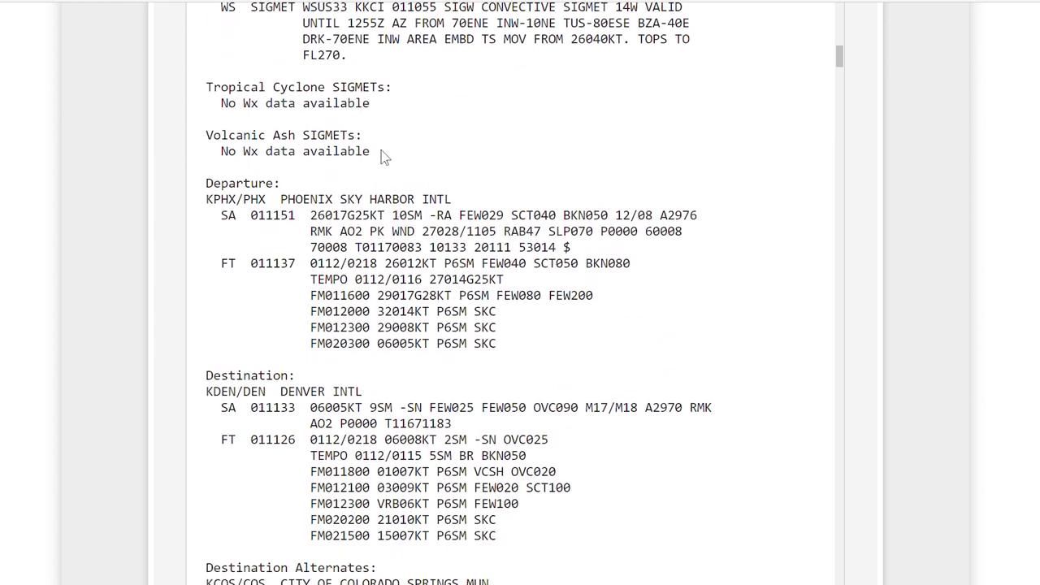
scroll(610, 203, down, 1)
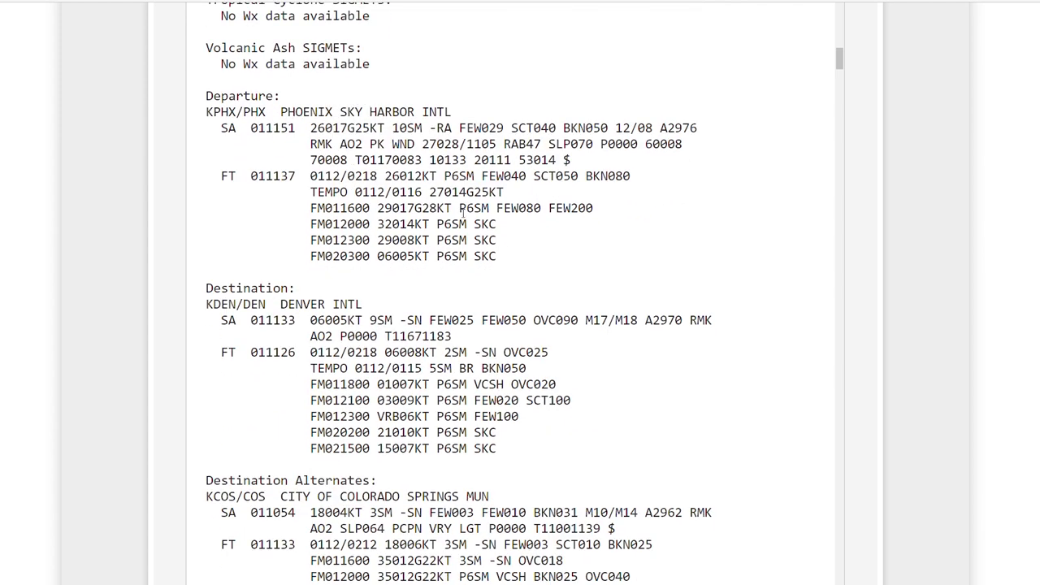
scroll(464, 221, down, 1)
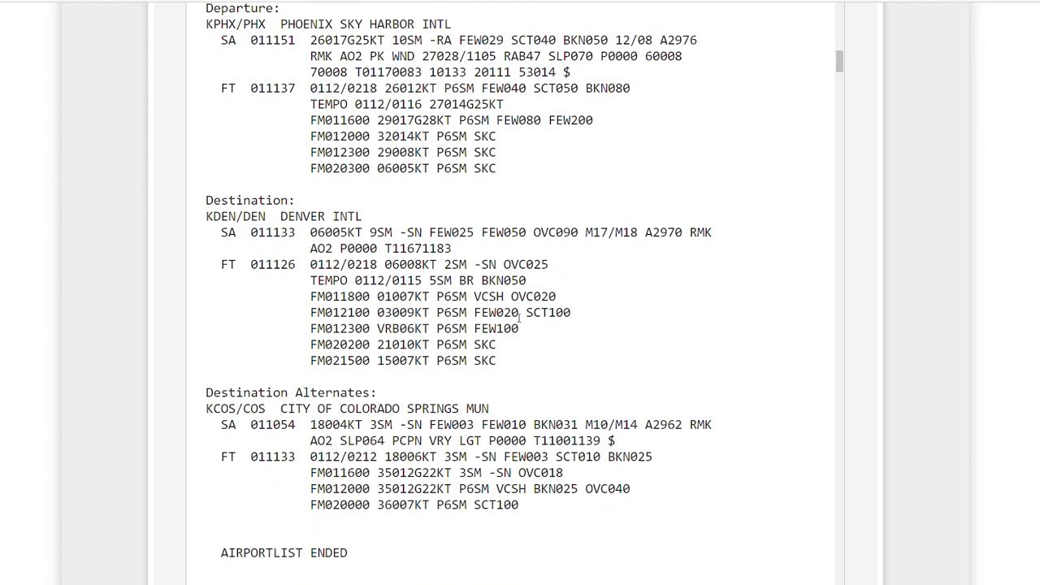
scroll(519, 320, down, 1)
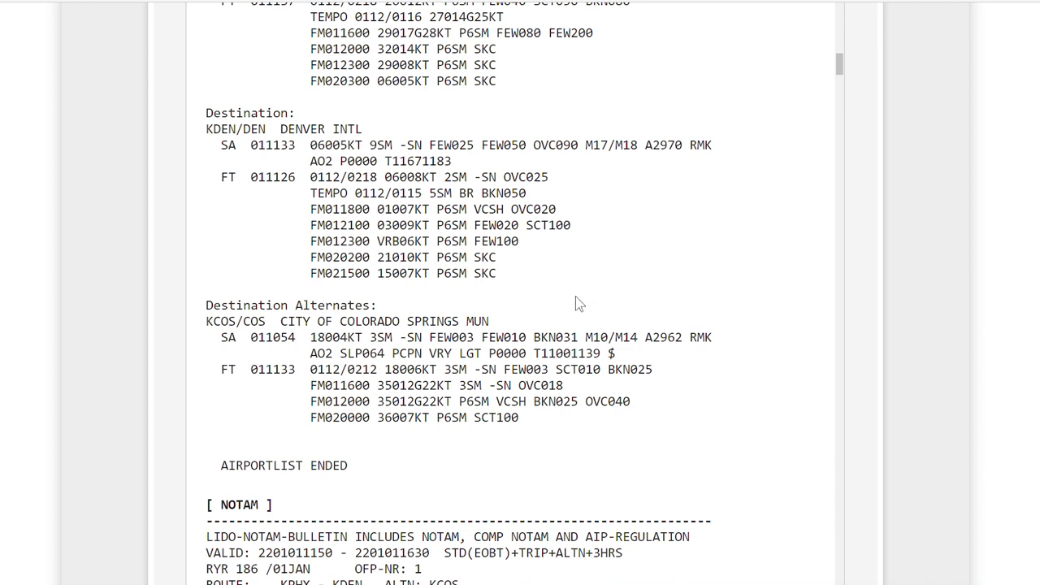
Examine the briefing charts near the end of the paperwork, from the SigWx chart through the three UAD wind charts to the vertical profile
drag(839, 65, 857, 533)
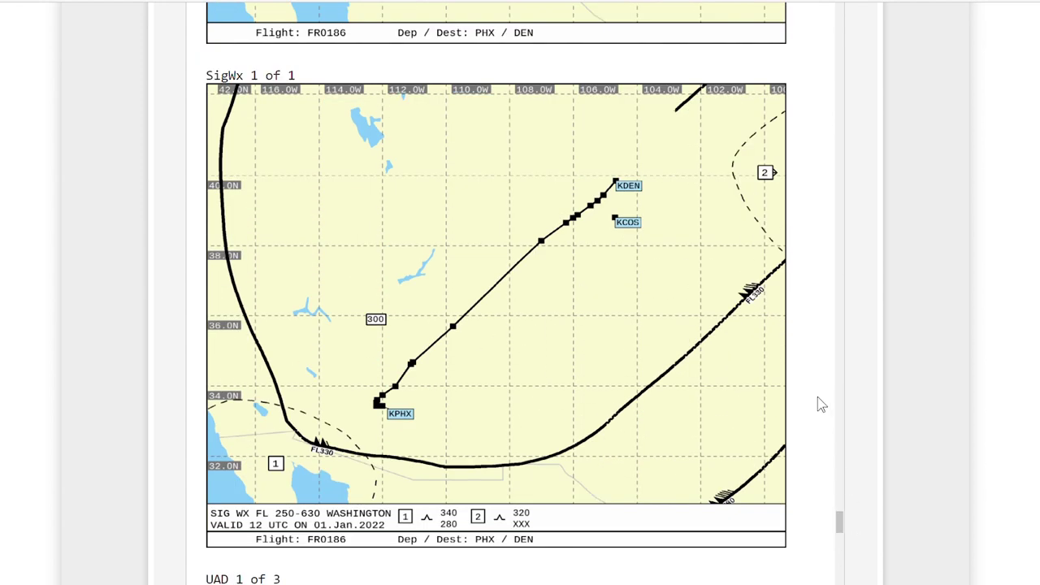
scroll(828, 394, down, 1)
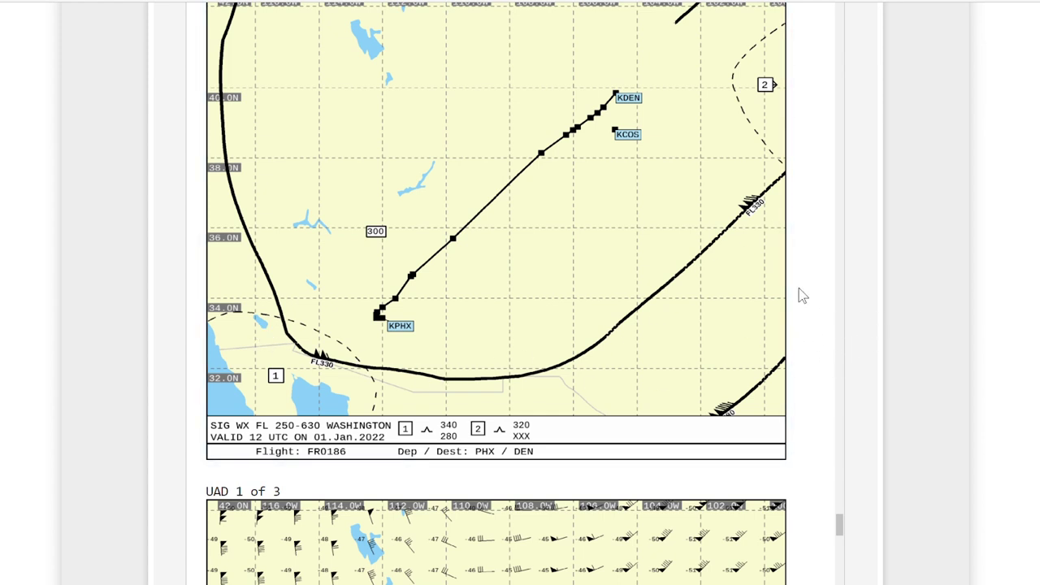
scroll(815, 285, down, 5)
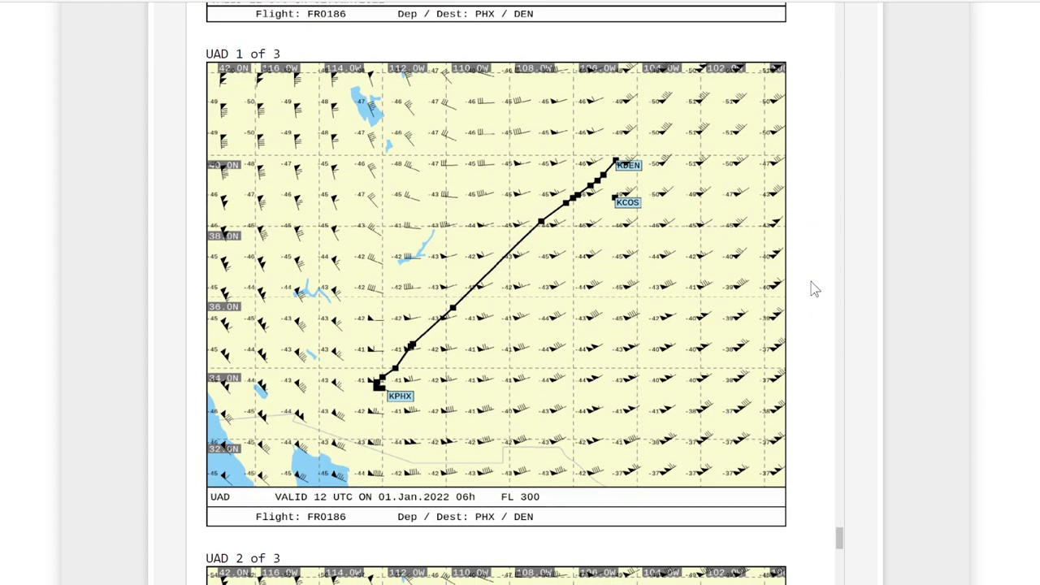
scroll(815, 289, down, 1)
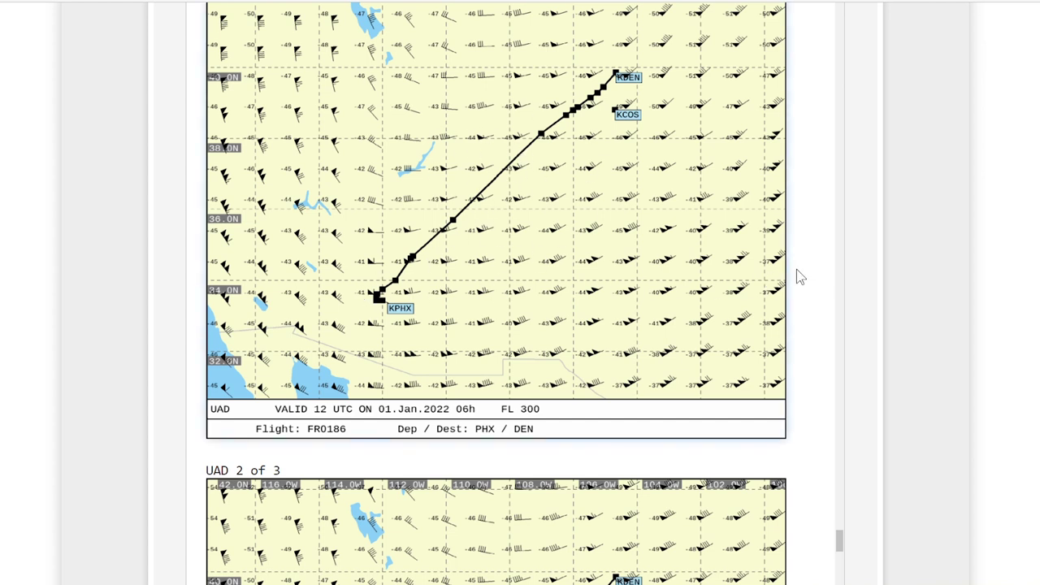
scroll(815, 273, down, 3)
scroll(816, 275, down, 2)
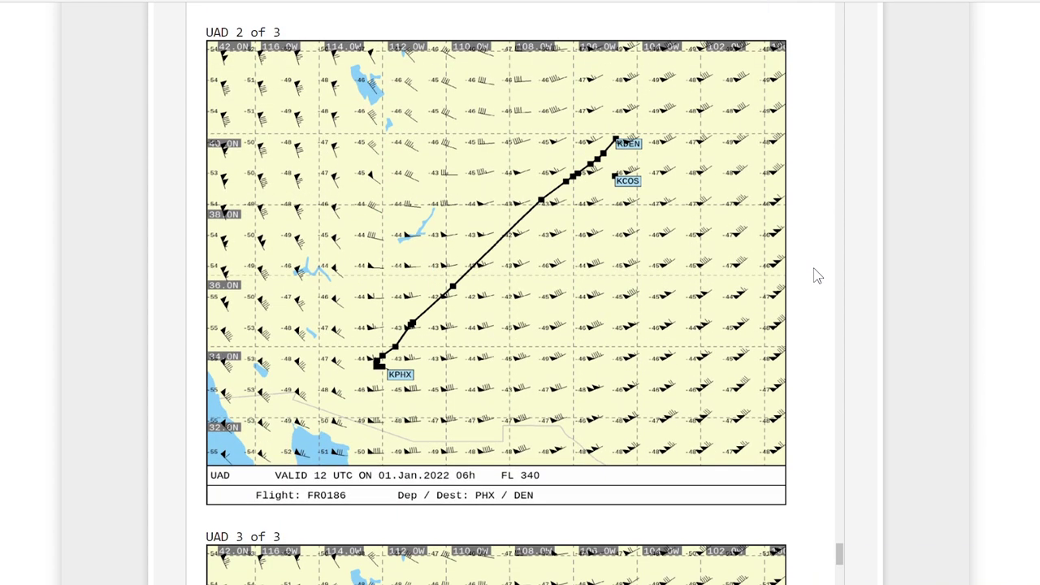
scroll(816, 274, up, 1)
scroll(815, 274, down, 1)
scroll(815, 175, down, 6)
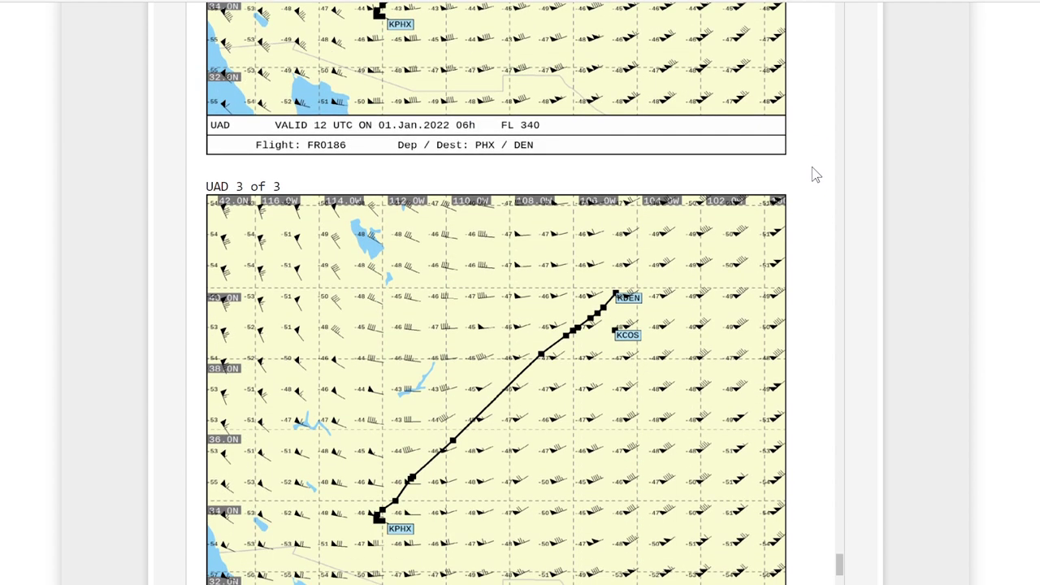
scroll(816, 176, down, 5)
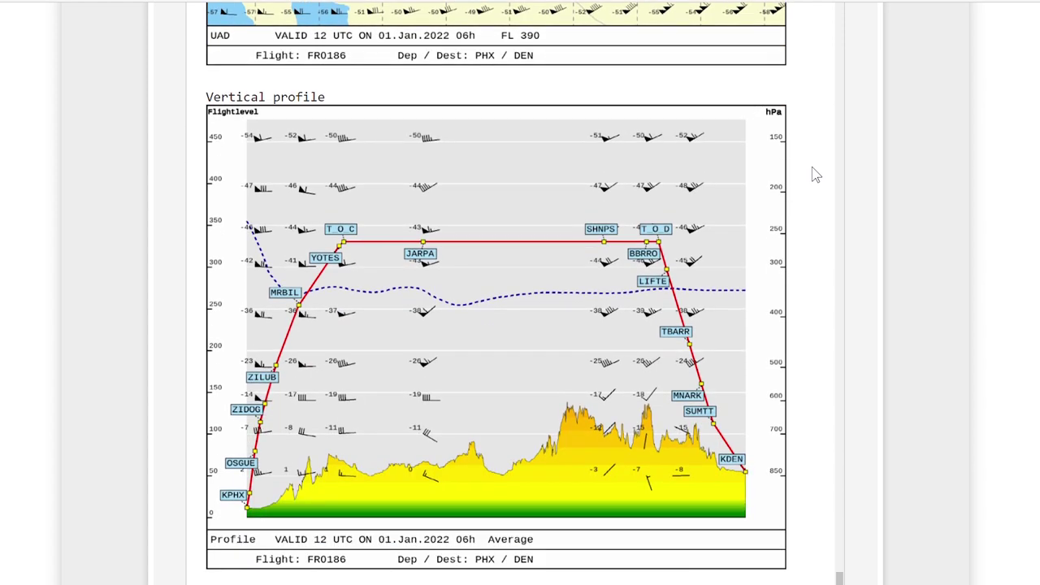
Switch from the briefing to Navigraph Charts and create a new flight from the latest SimBrief OFP, KPHX-KDEN
scroll(816, 175, down, 1)
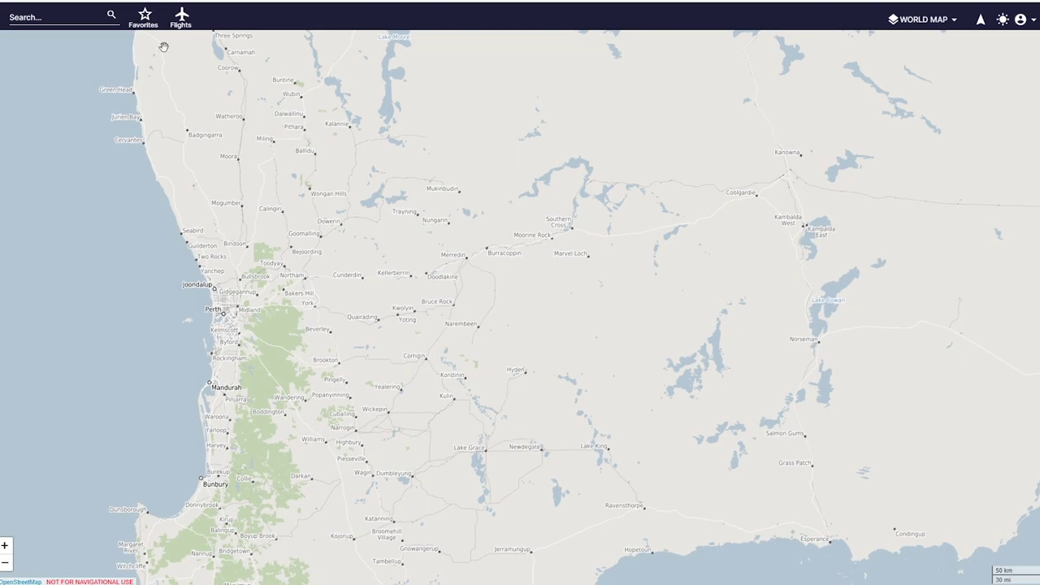
click(181, 19)
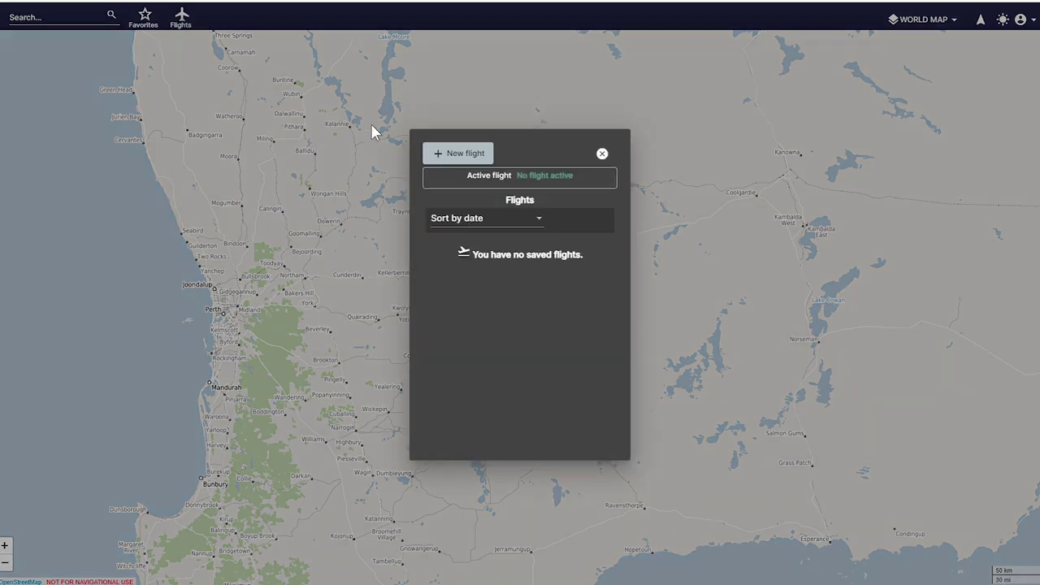
click(458, 156)
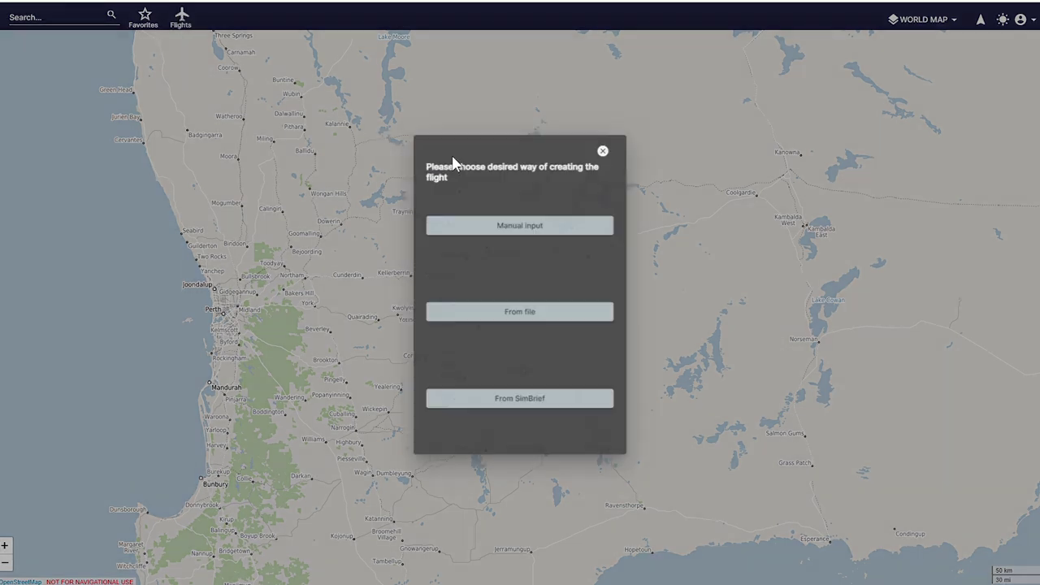
click(496, 407)
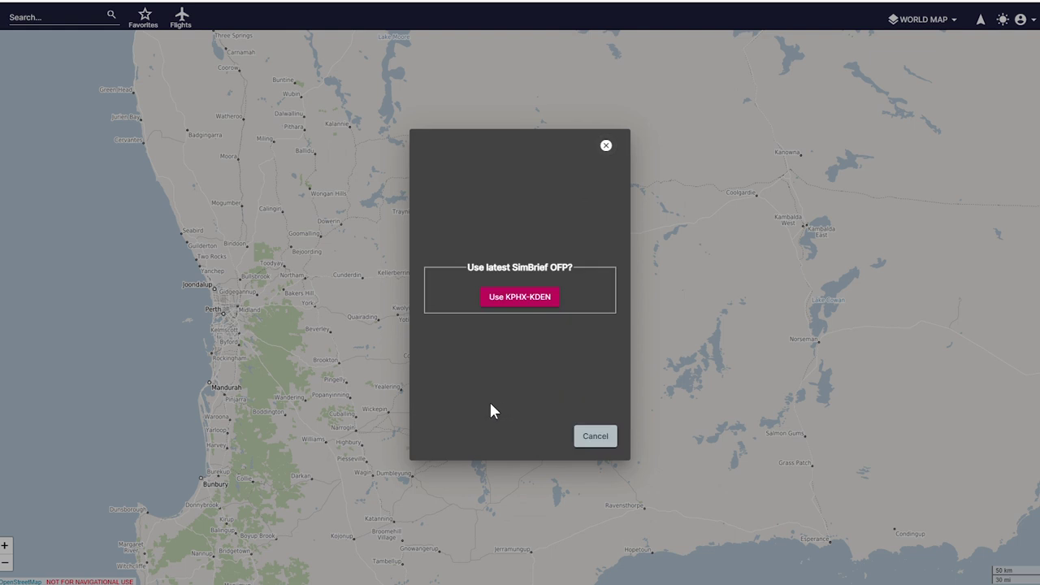
click(517, 296)
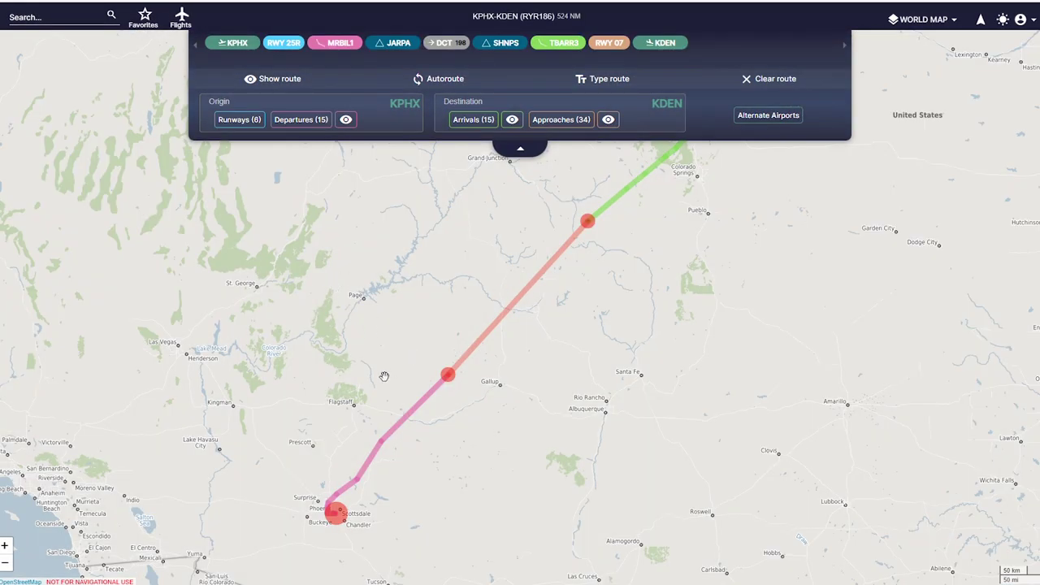
Open the KPHX charts list and pin the taxi charts 10-9 Airport Info, 10-9B Parking Gates and 10-9C Parking Gate Coords
click(236, 43)
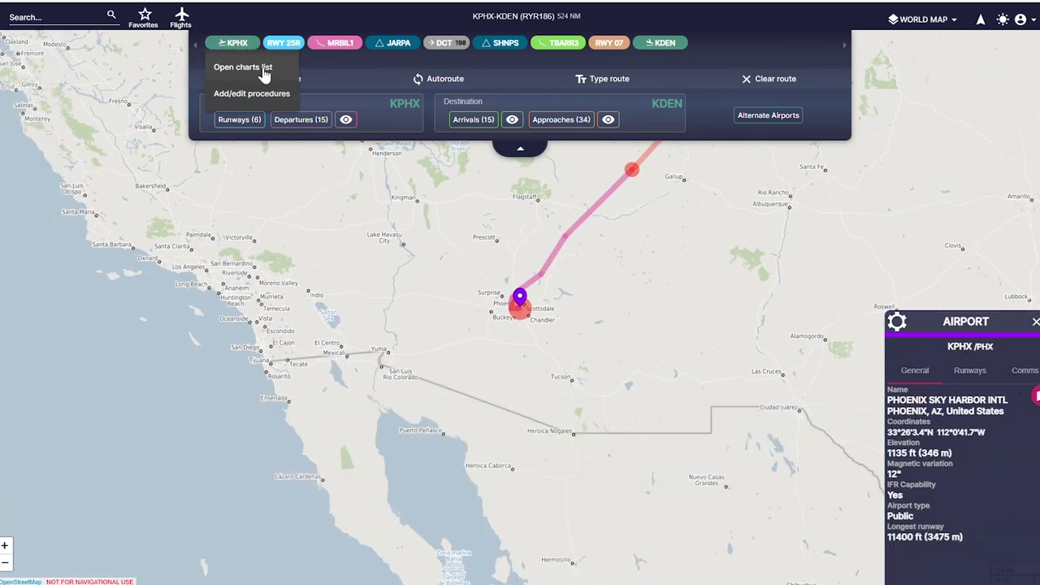
click(262, 68)
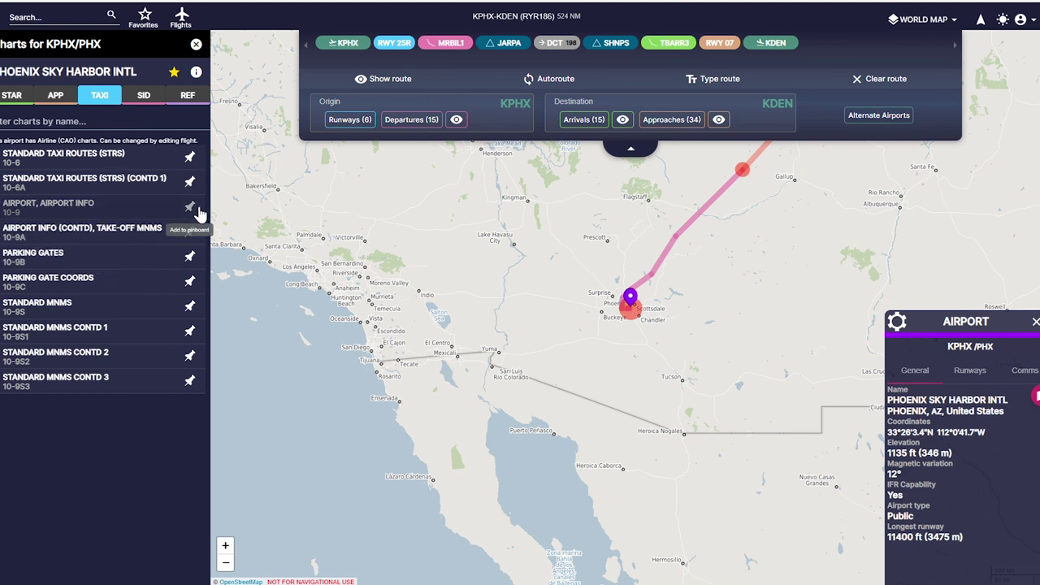
click(192, 207)
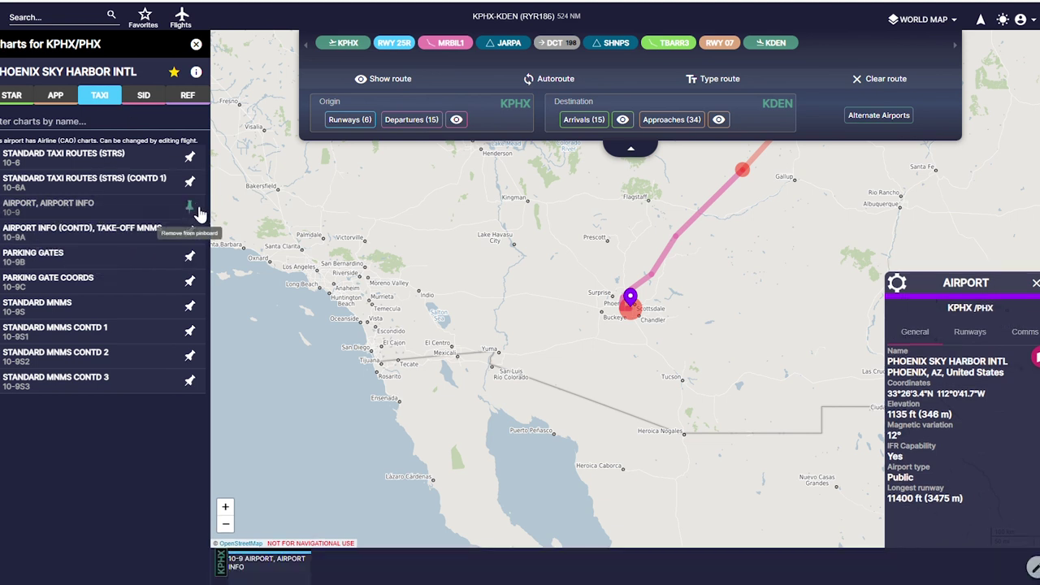
click(189, 257)
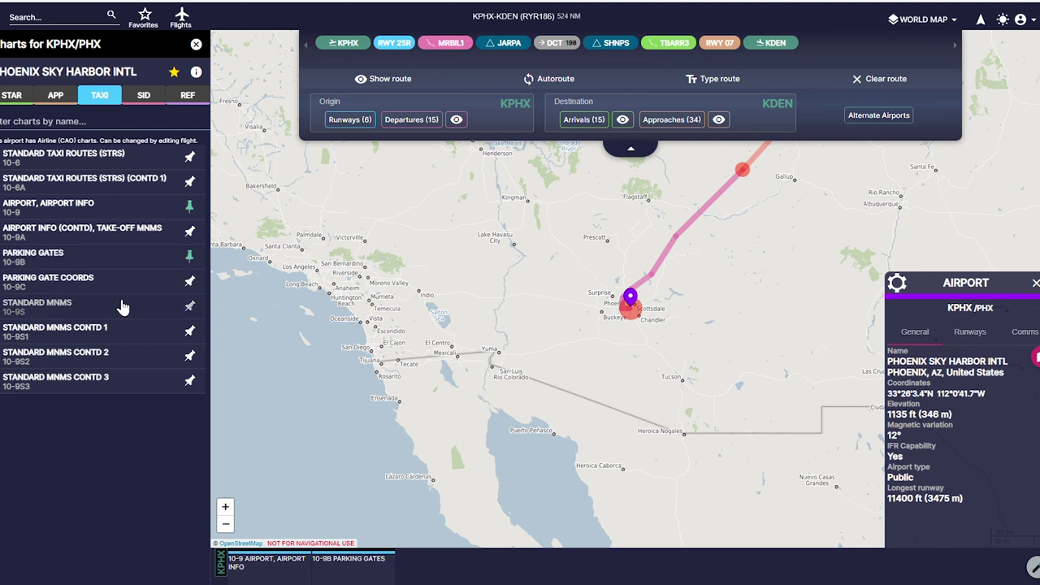
click(193, 283)
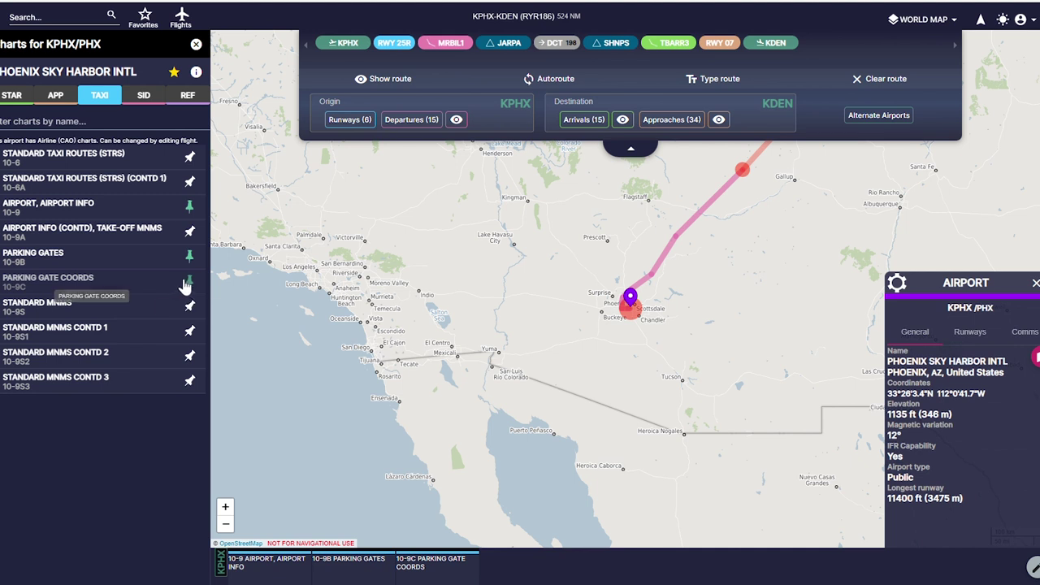
Pin the MRBIL 1 RNAV DEP chart (10-3J) for KPHX and examine its departure routing up to MRBIL
click(456, 46)
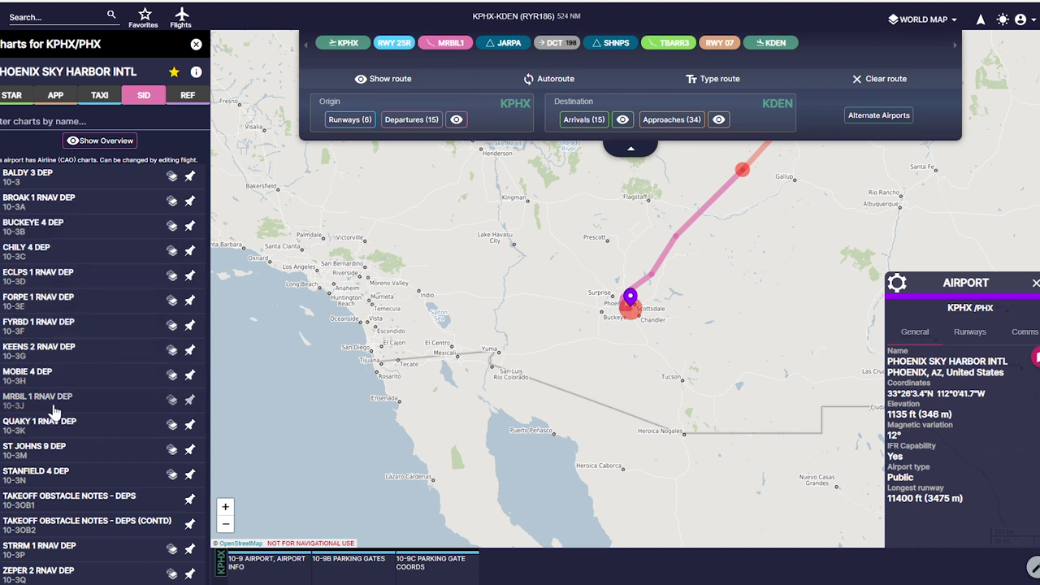
click(194, 404)
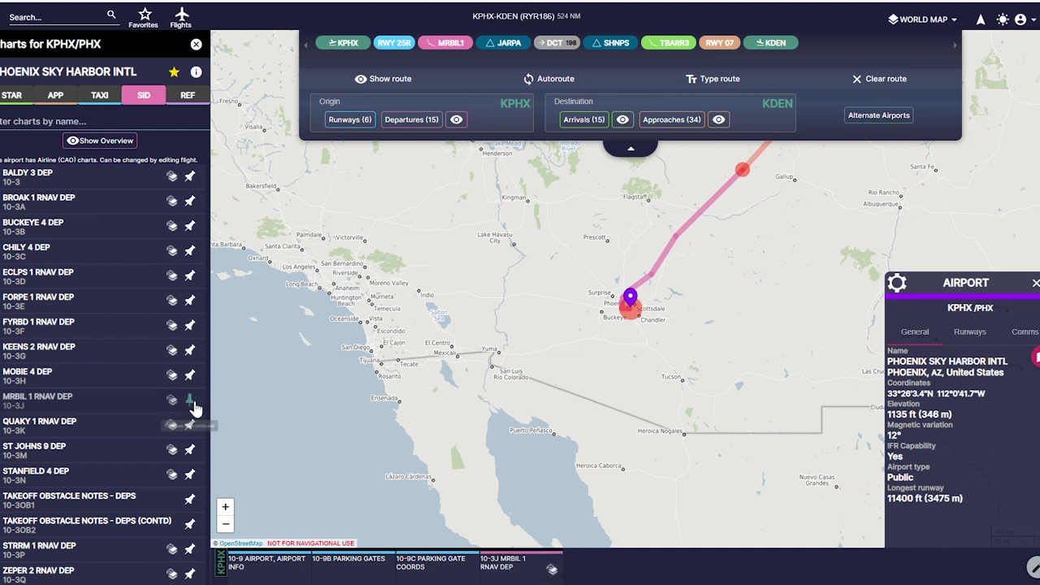
click(141, 408)
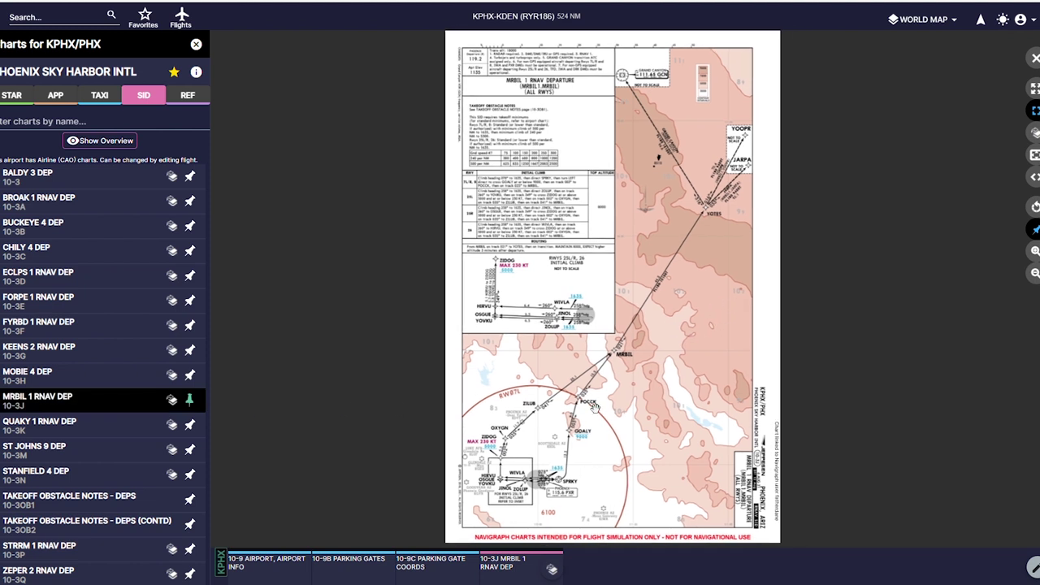
scroll(591, 410, up, 5)
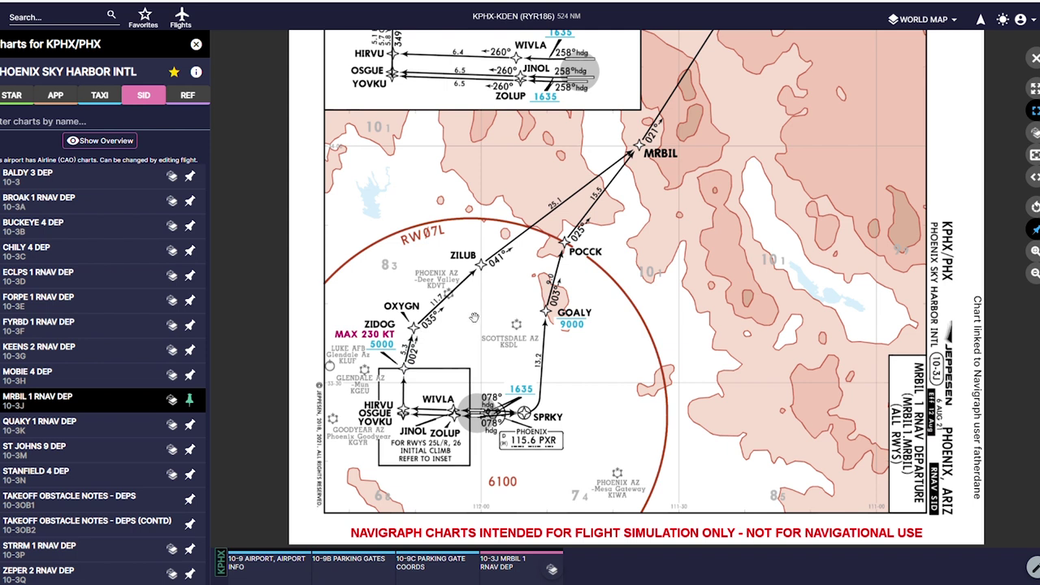
drag(648, 179, 620, 223)
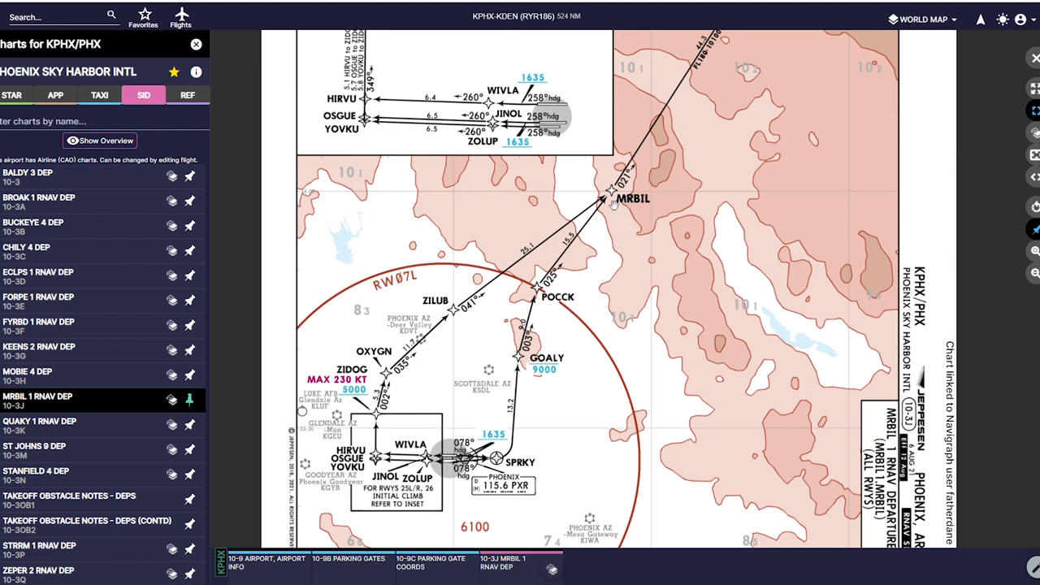
scroll(615, 210, down, 3)
click(1034, 58)
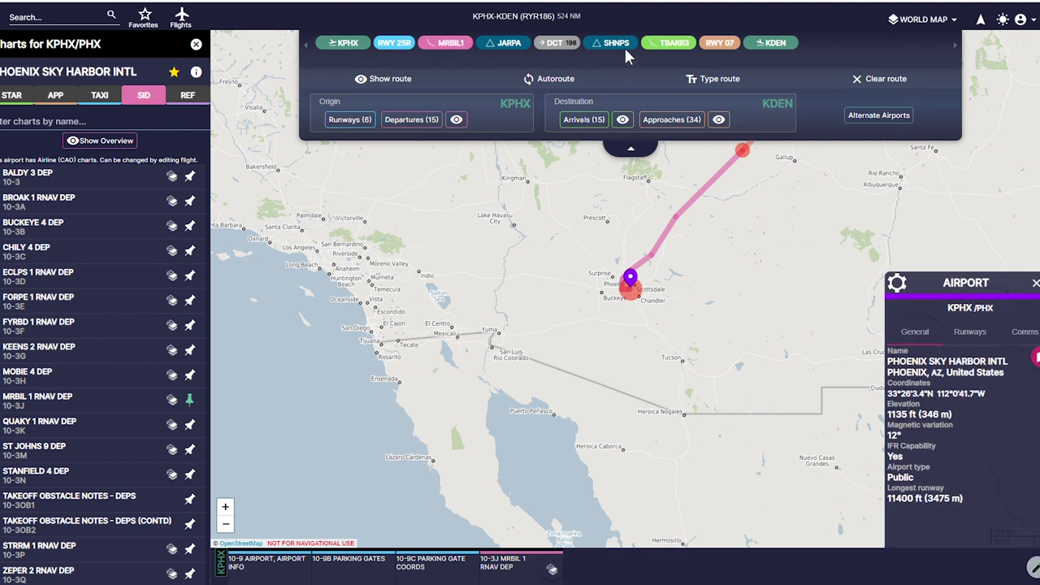
Open the KDEN charts list and pin the taxi charts 10-9 Airport Info and 10-9D Parking Gates & Coords (Concourse C)
click(769, 42)
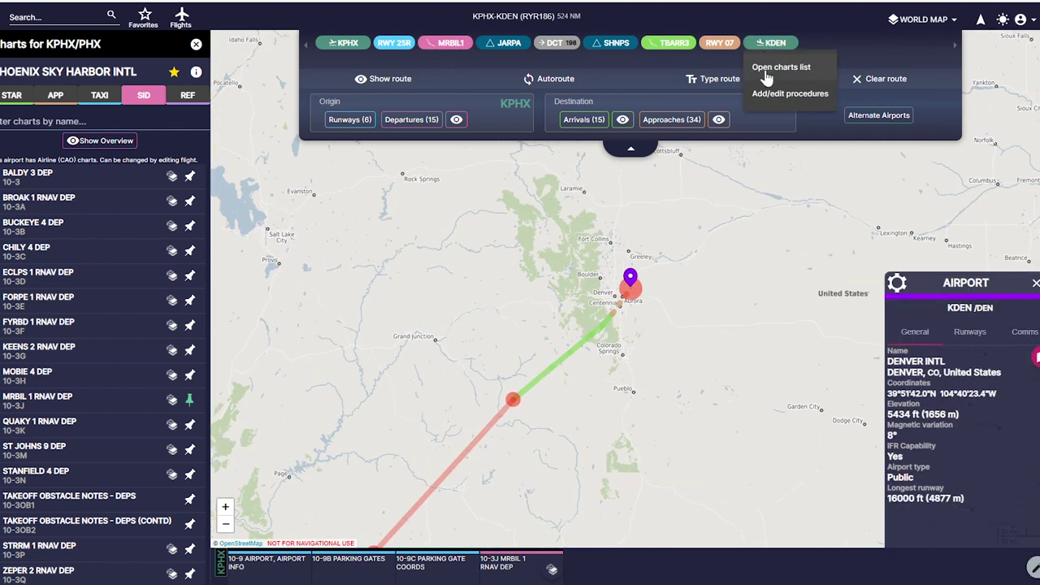
click(762, 72)
click(100, 96)
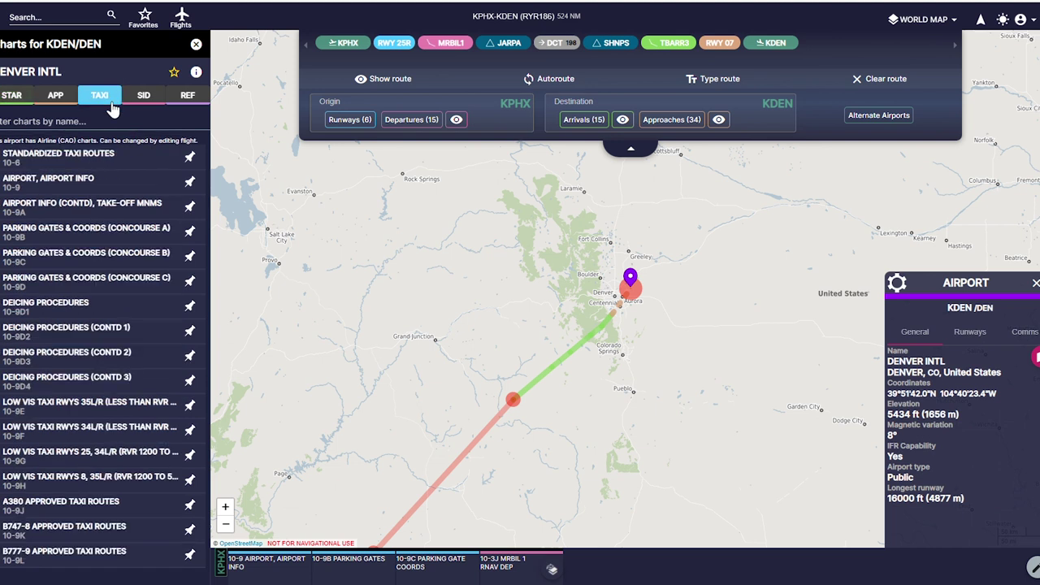
click(197, 183)
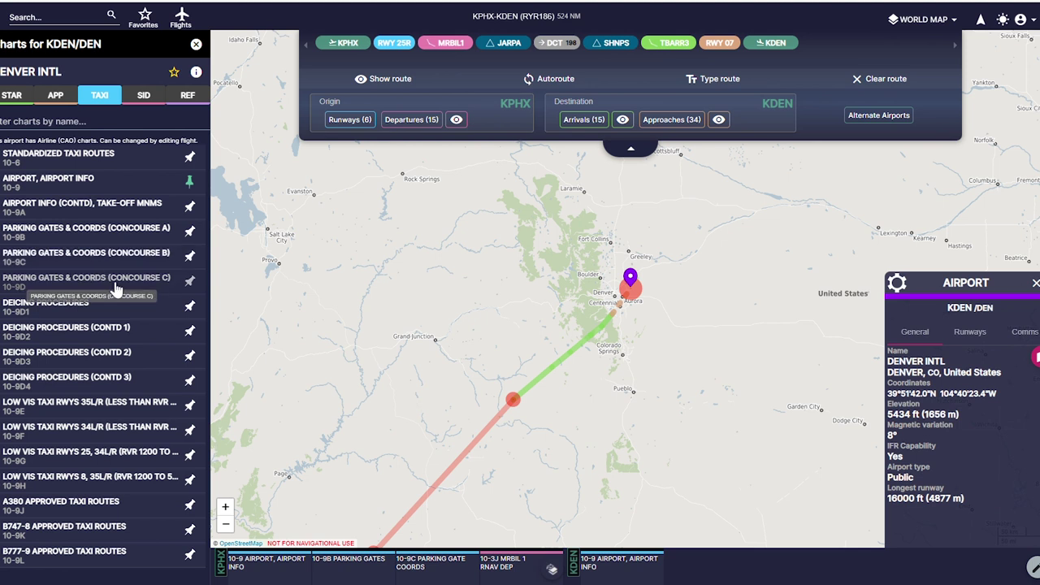
click(193, 285)
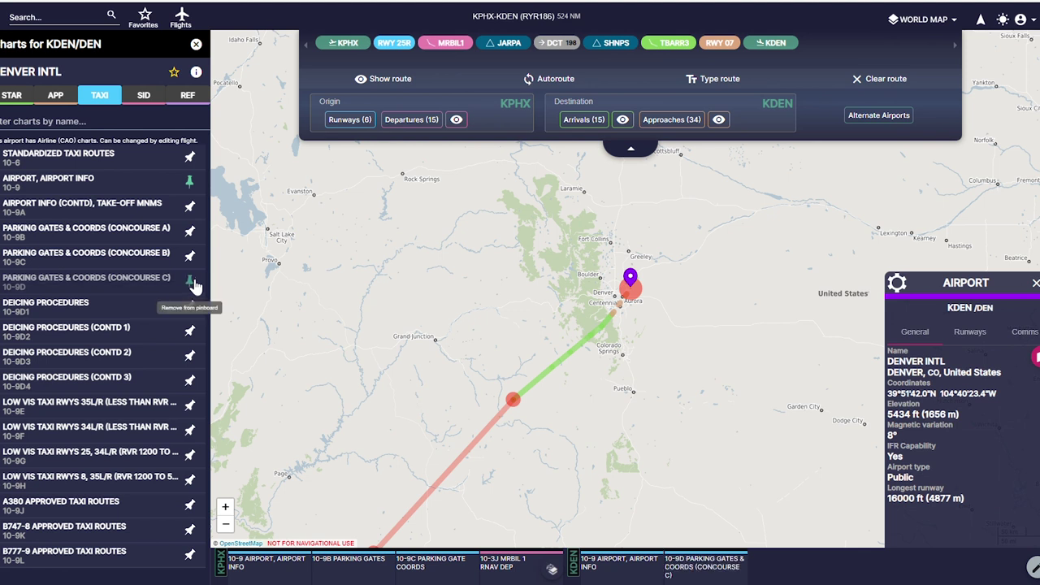
Pin KDEN's ILS OR LOC RWY 7 approach chart (11-1) and overlay it on the enroute map
click(57, 96)
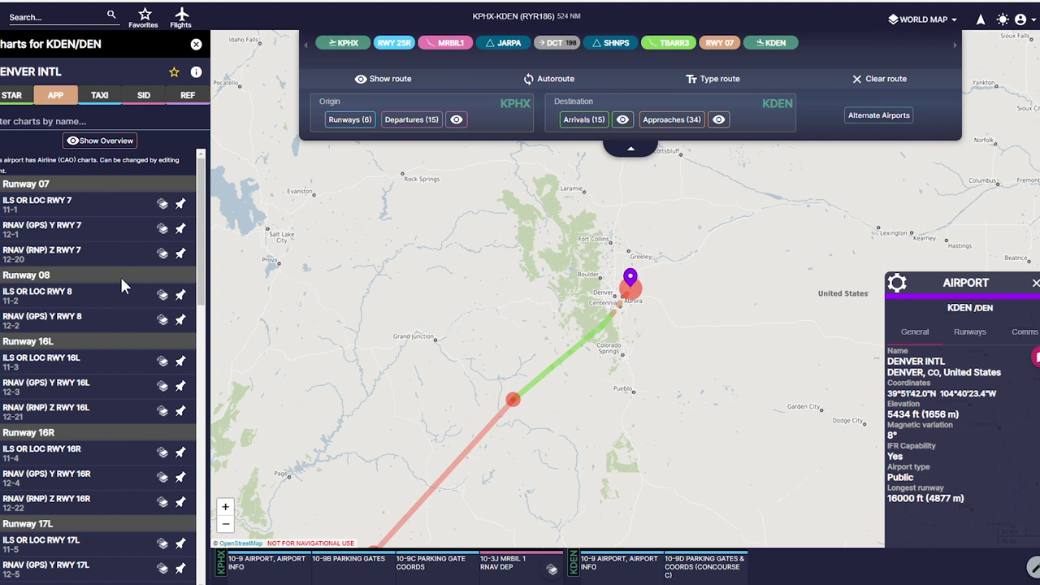
click(182, 205)
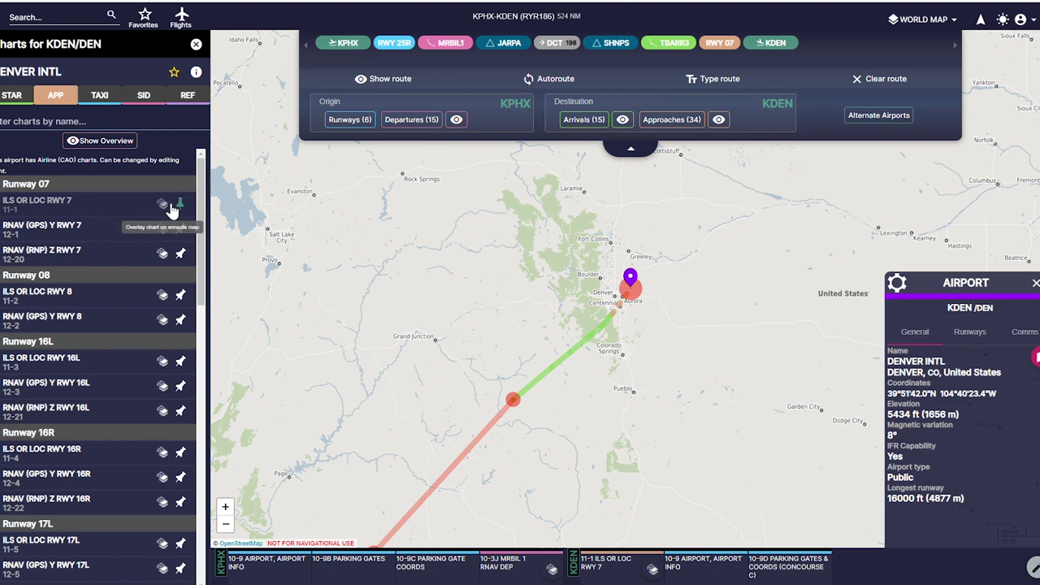
click(164, 204)
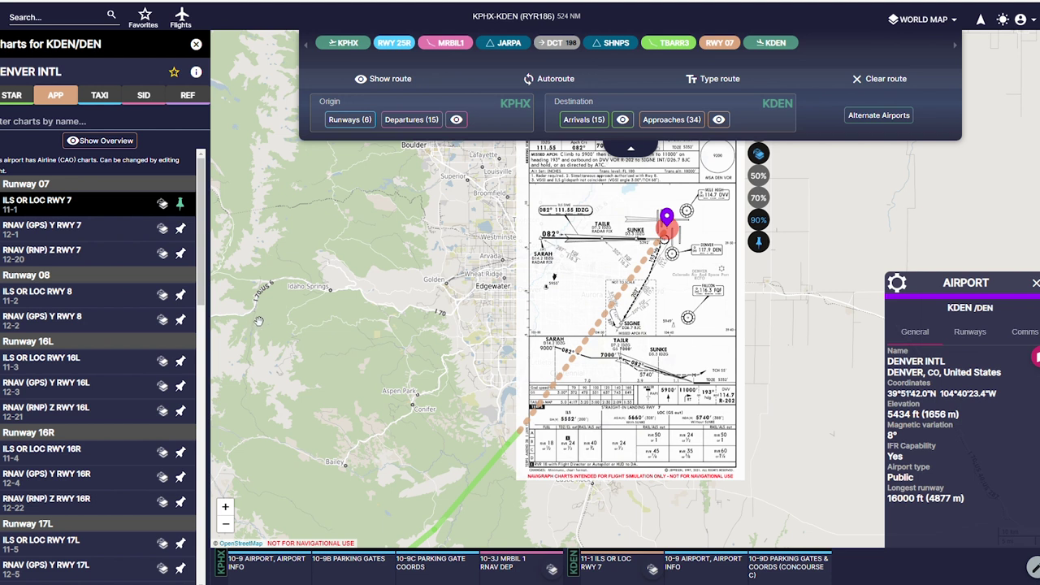
Pin the TBARR 3 RNAV ARR chart and overlay it on the map, examine the arrival, and close the charts list and airport details
click(12, 96)
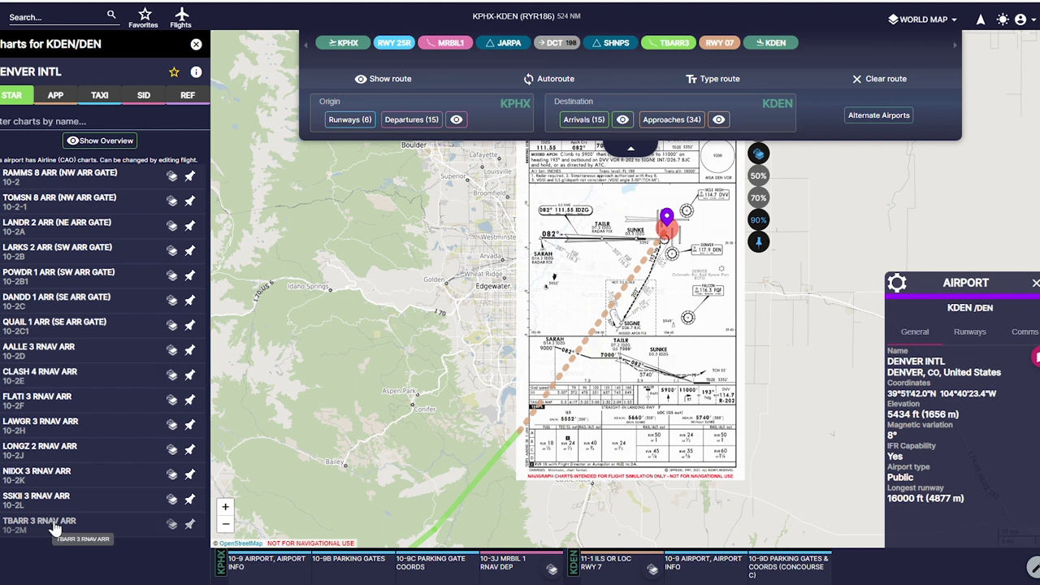
click(191, 526)
click(172, 525)
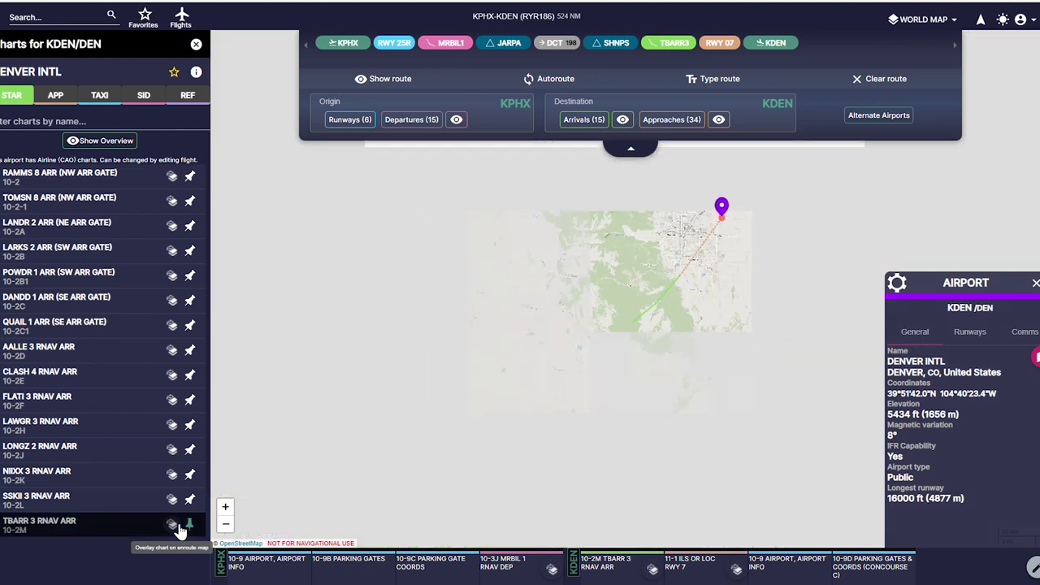
drag(598, 445, 440, 431)
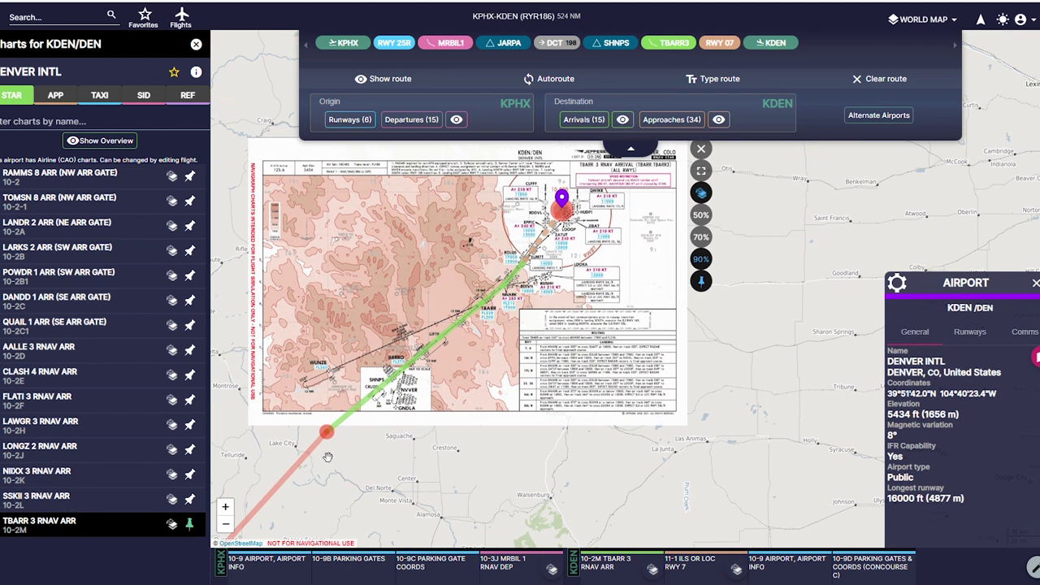
drag(524, 351, 499, 396)
scroll(572, 328, up, 2)
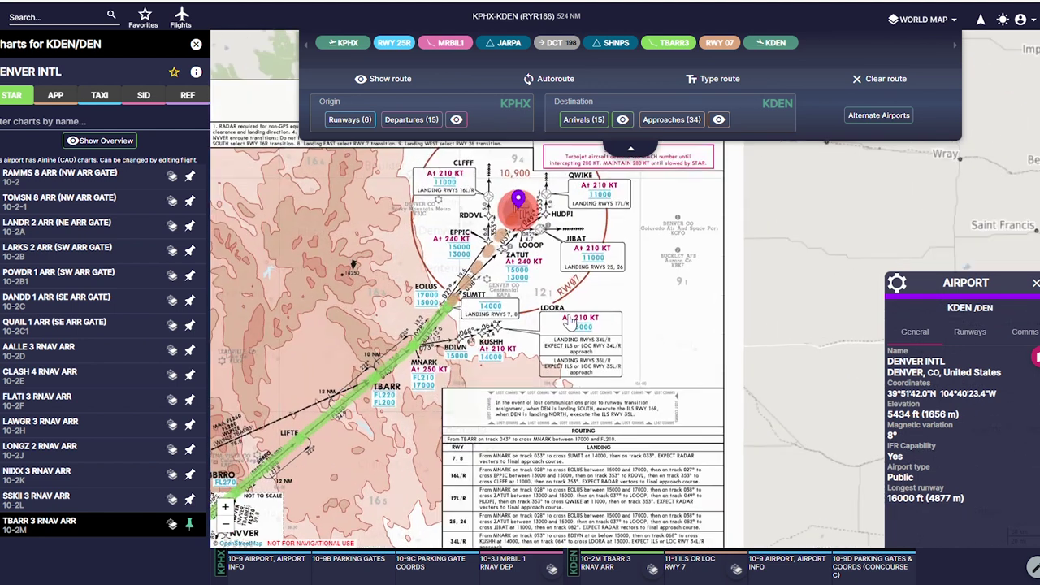
drag(559, 312, 560, 383)
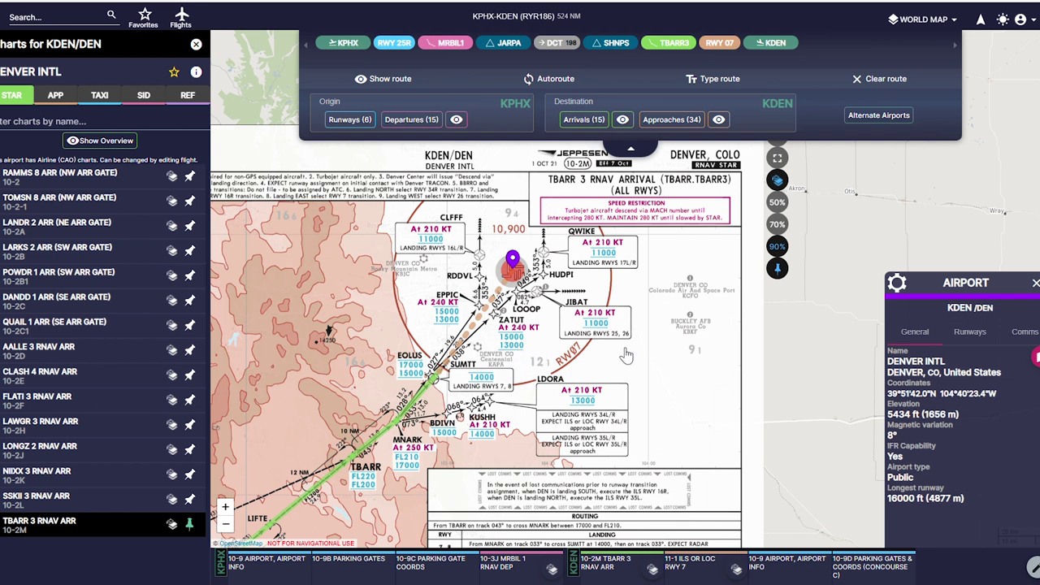
click(201, 46)
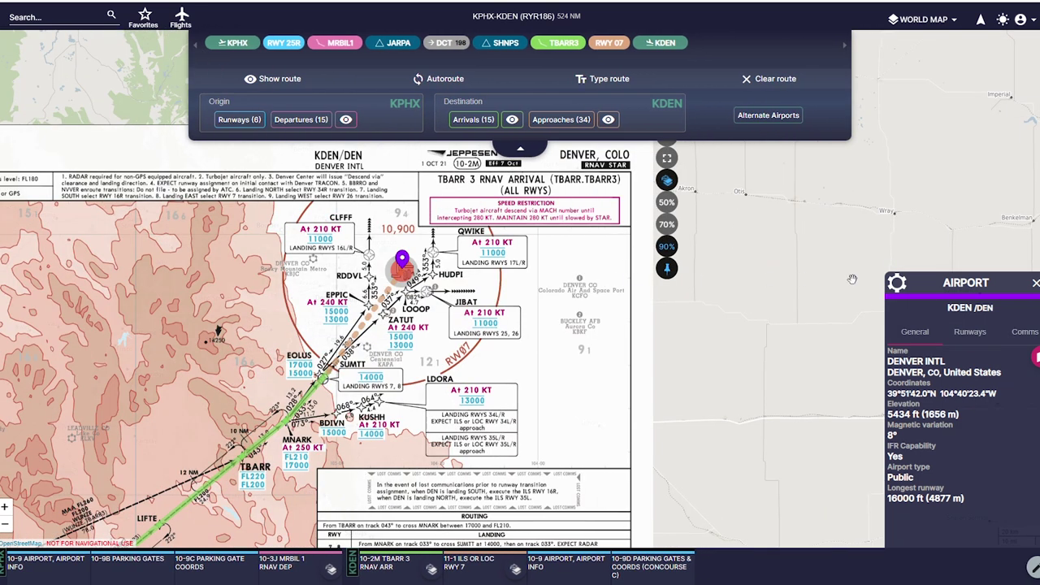
key(Escape)
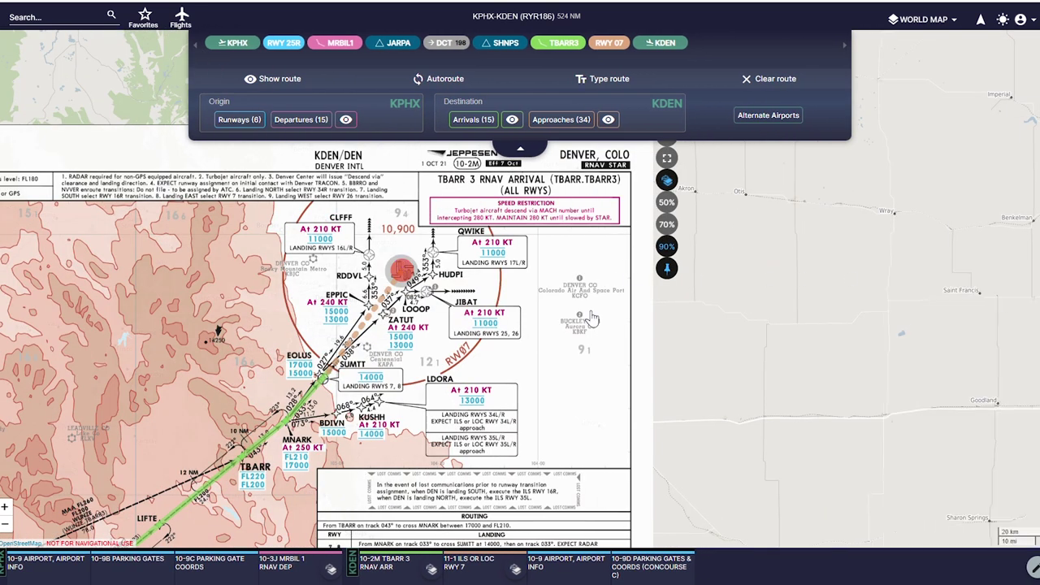
Set the KDEN approach to ILS RWY 07 from TBARR3 and overlay the pinned 11-1 ILS OR LOC RWY 7 chart
click(568, 122)
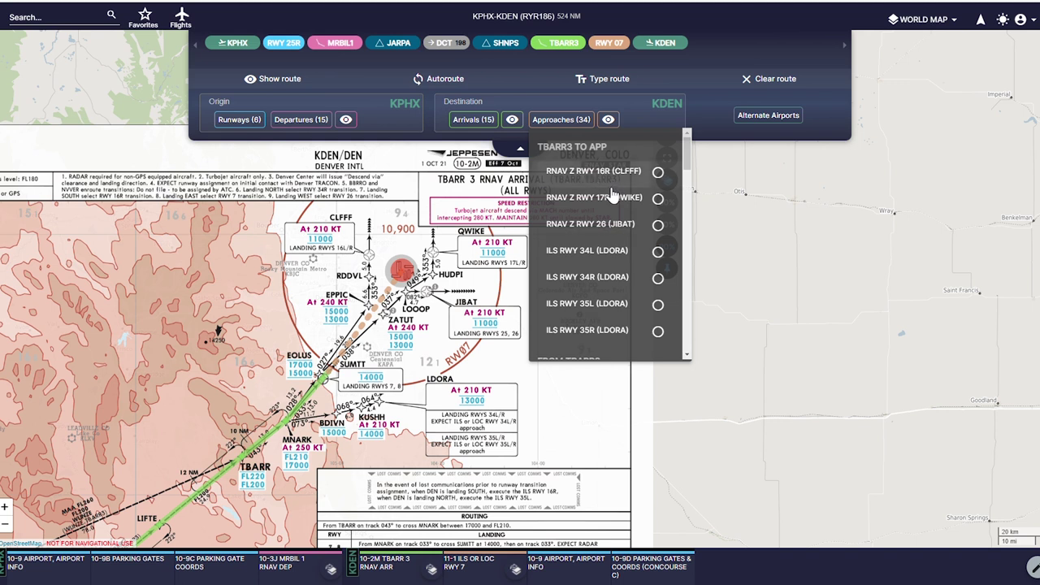
scroll(654, 250, down, 1)
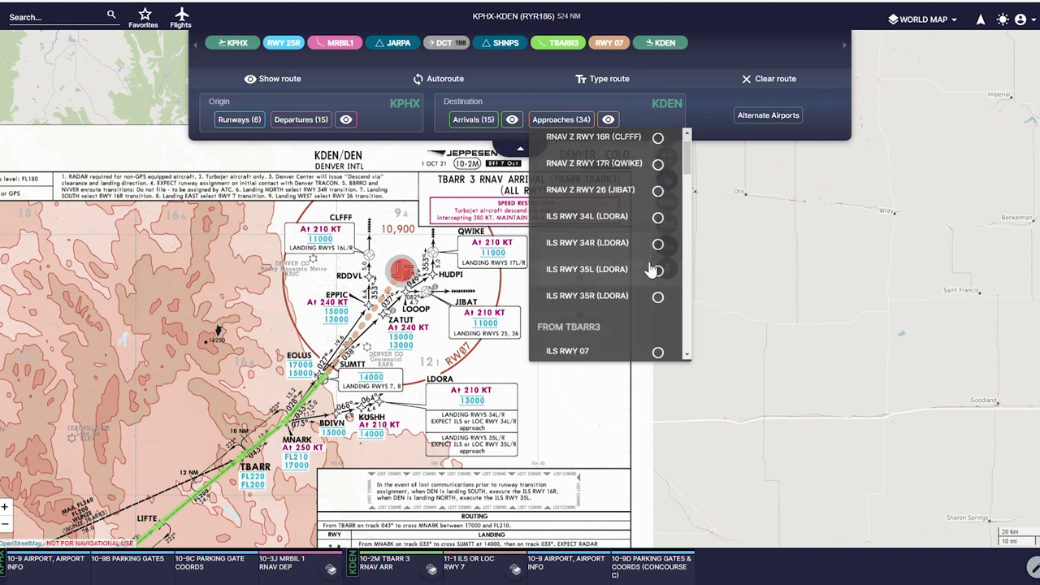
scroll(648, 268, down, 3)
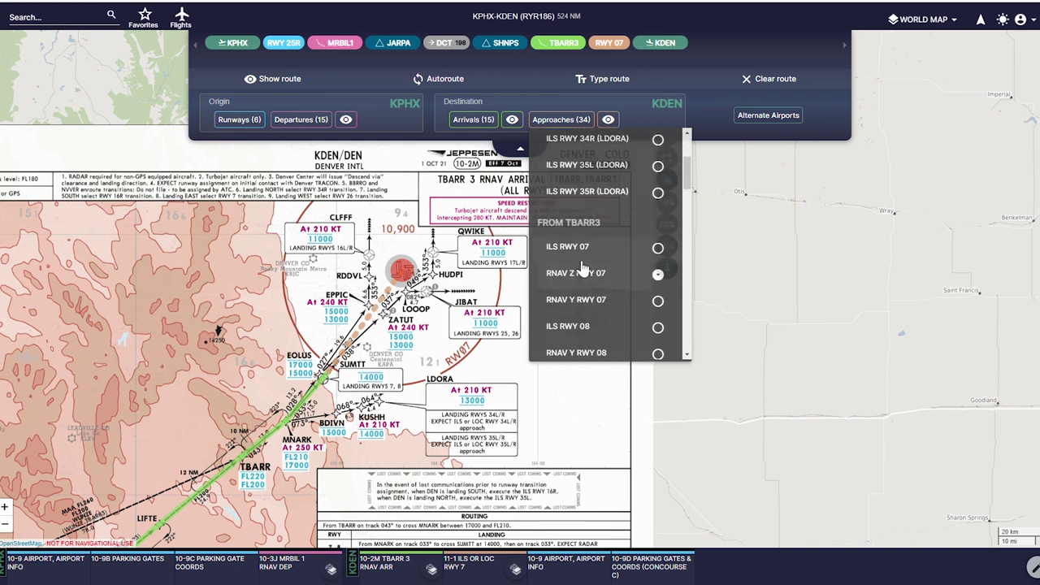
click(660, 251)
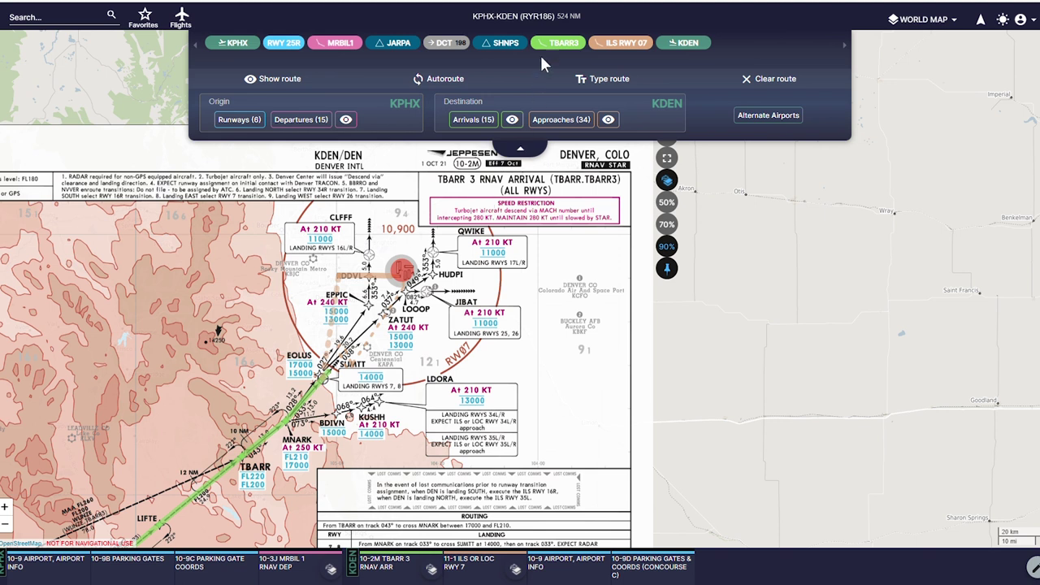
click(517, 571)
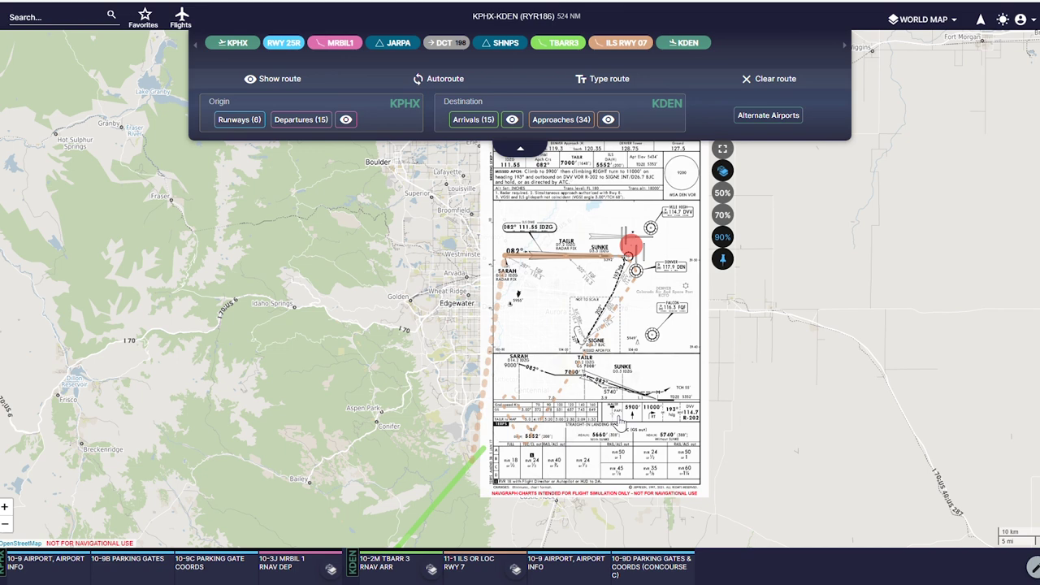
Collapse the route editing options and examine the complete route from KPHX to KDEN on the enroute map
scroll(617, 431, down, 3)
drag(622, 435, 503, 238)
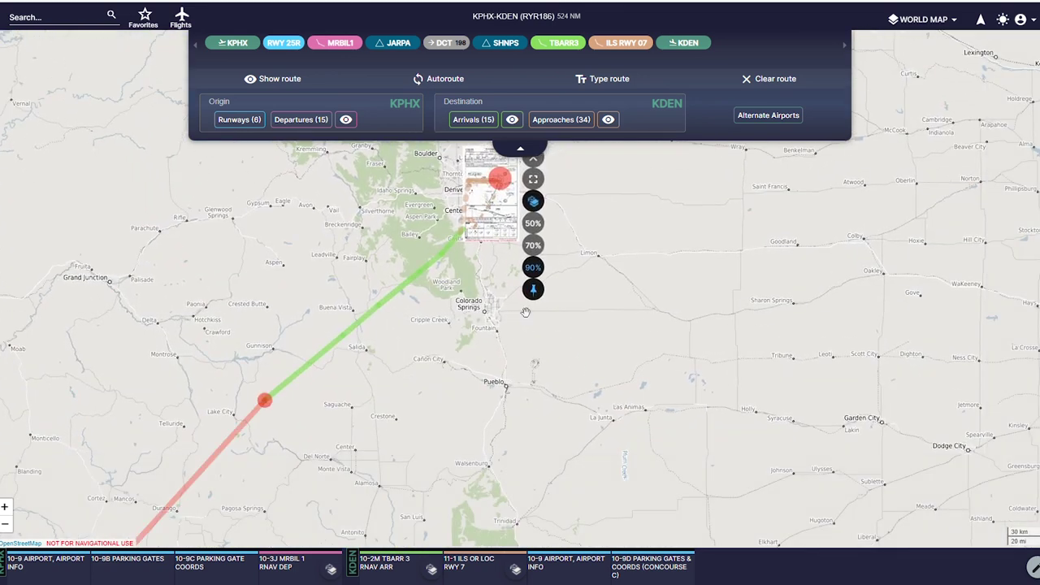
scroll(526, 313, down, 2)
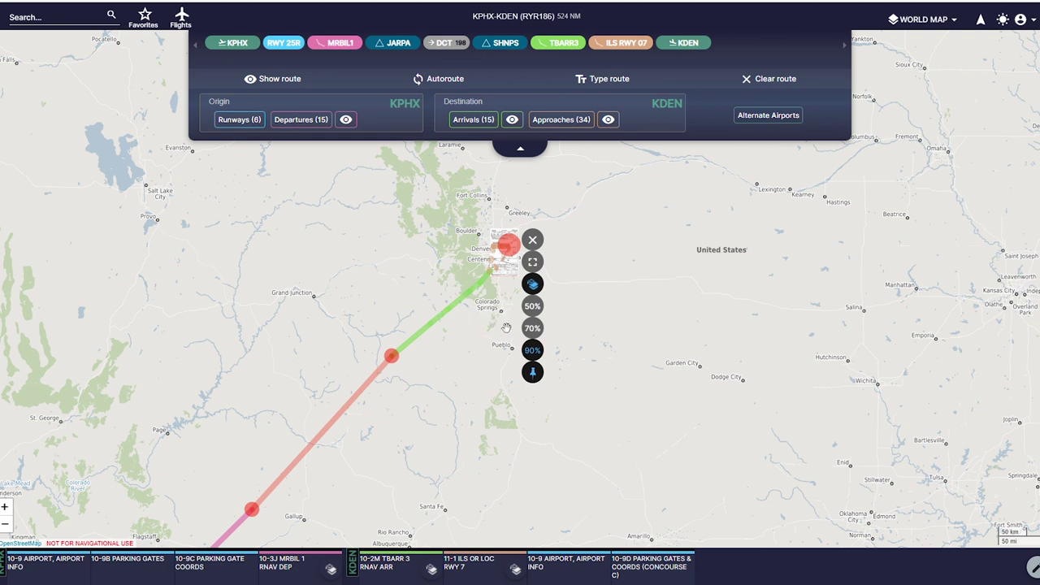
scroll(505, 328, up, 3)
drag(560, 274, 566, 343)
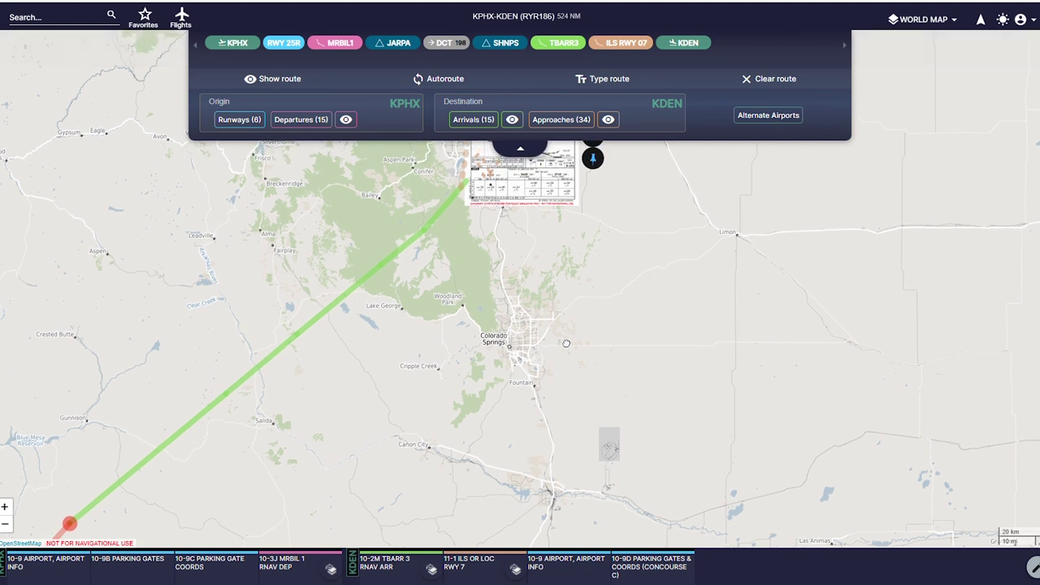
click(524, 152)
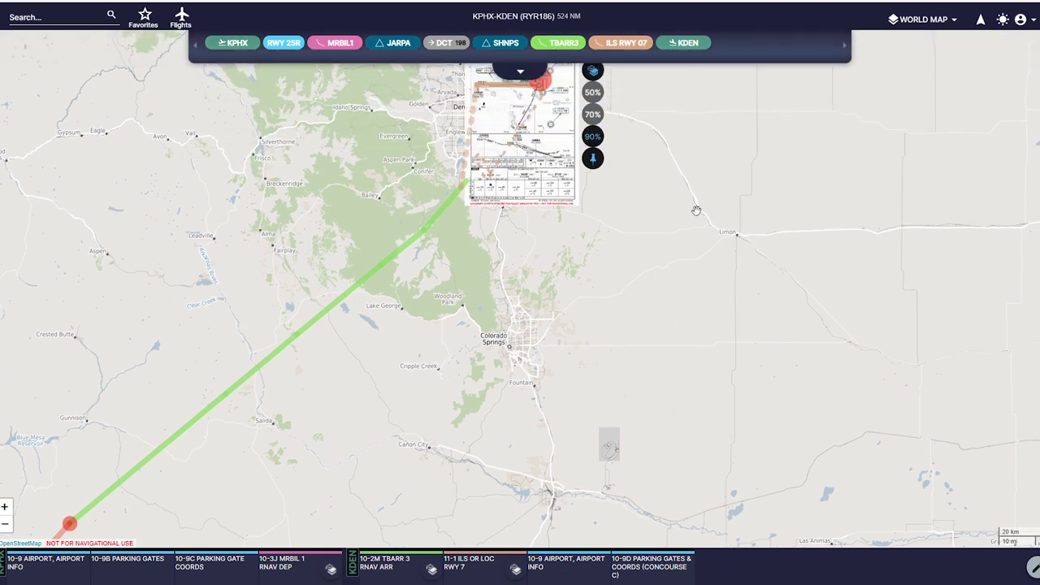
scroll(696, 211, up, 2)
scroll(696, 214, down, 4)
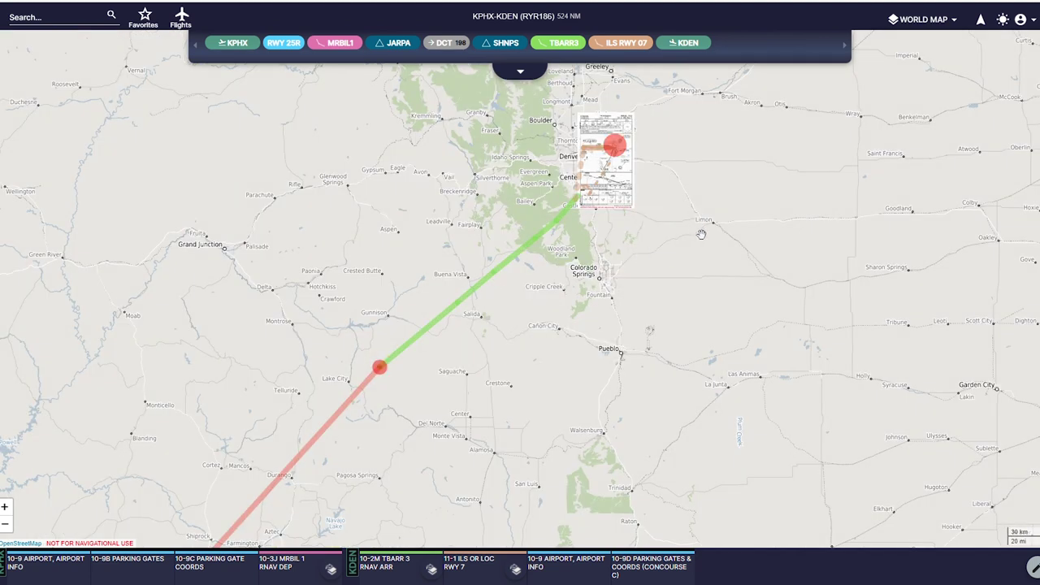
scroll(700, 234, down, 2)
drag(569, 357, 561, 281)
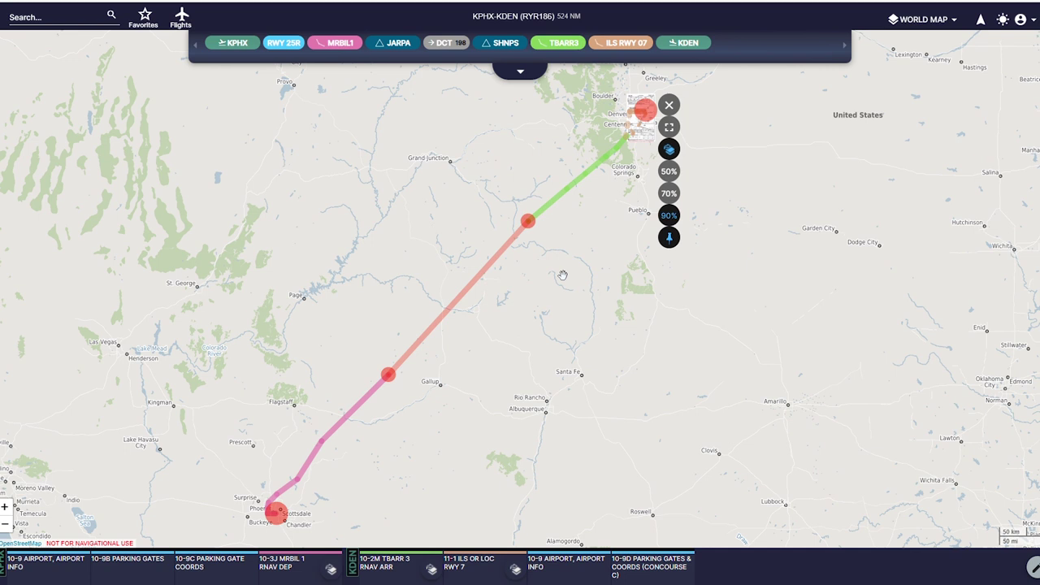